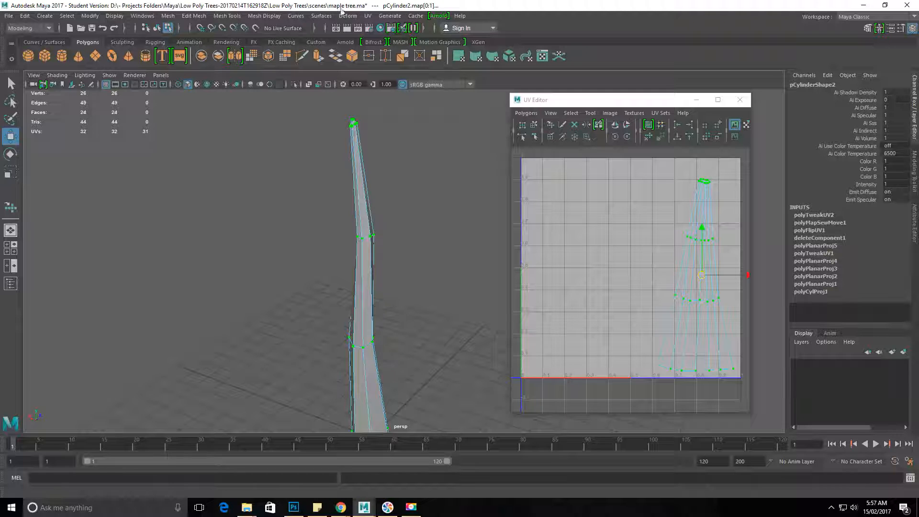
Activate the Modeling menu set and open the UV Editor
left_click(367, 15)
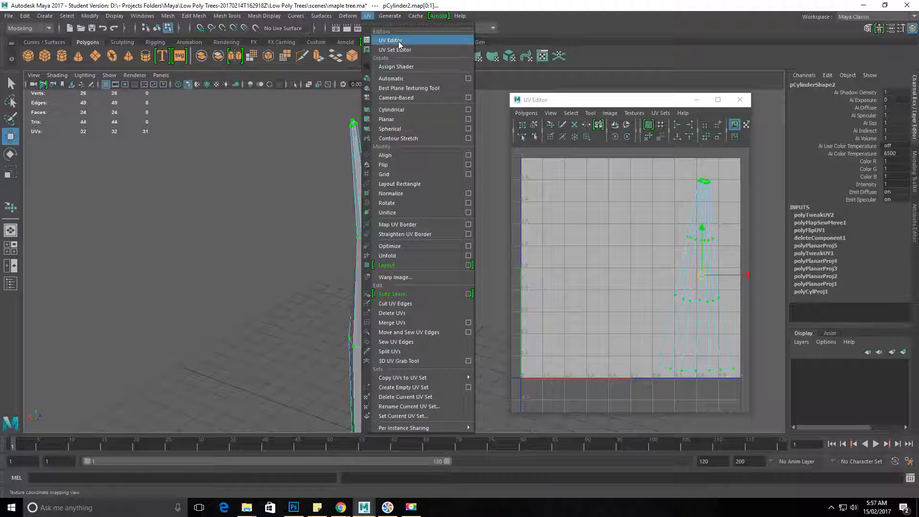
mouse_move(390, 14)
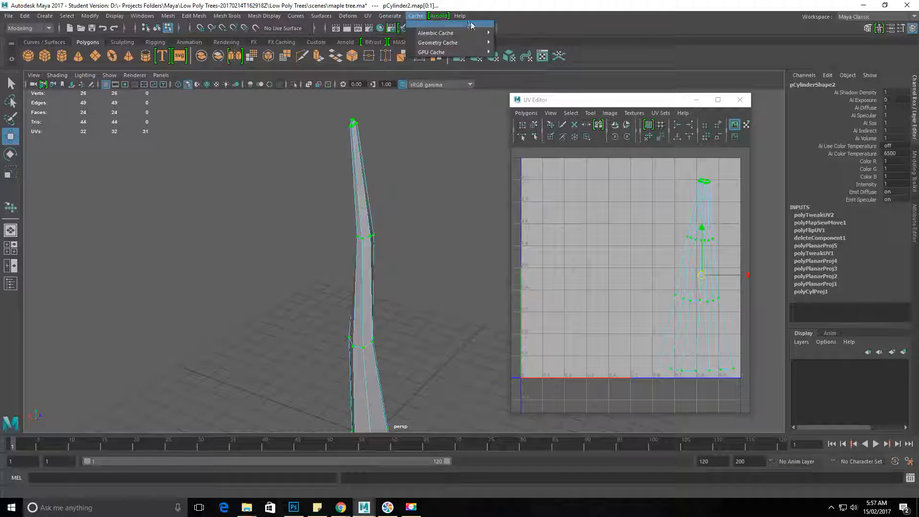
left_click(368, 17)
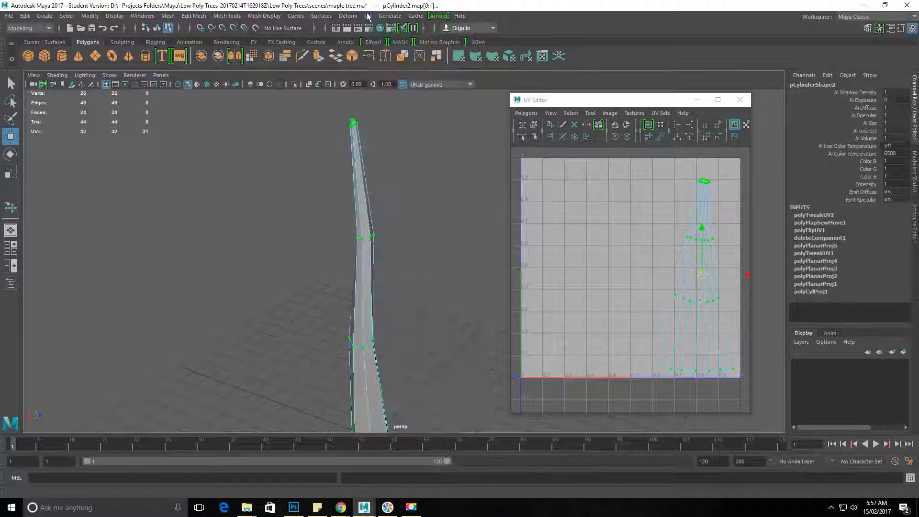
left_click(43, 28)
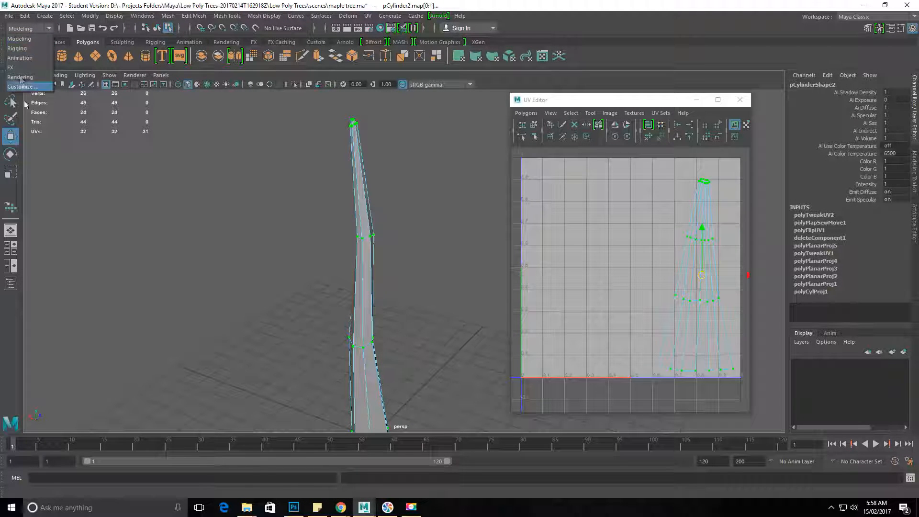
left_click(28, 39)
left_click(41, 29)
left_click(26, 47)
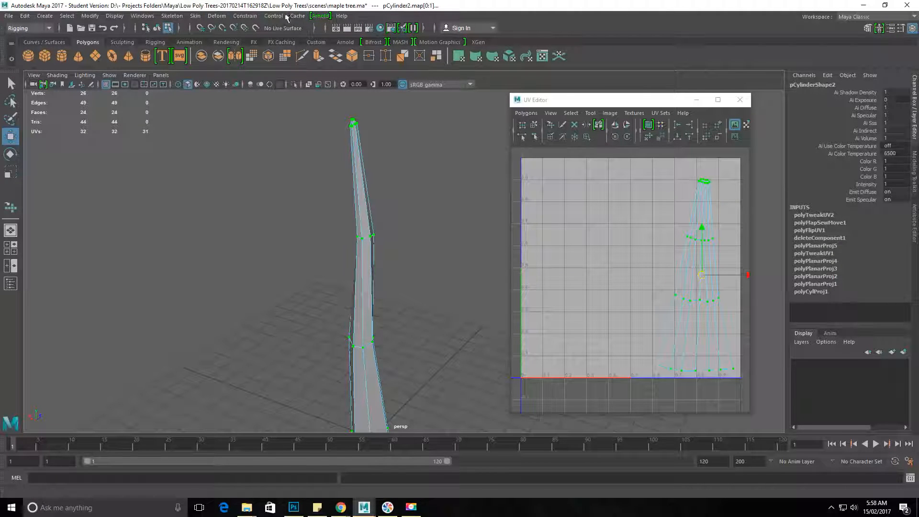
left_click(15, 29)
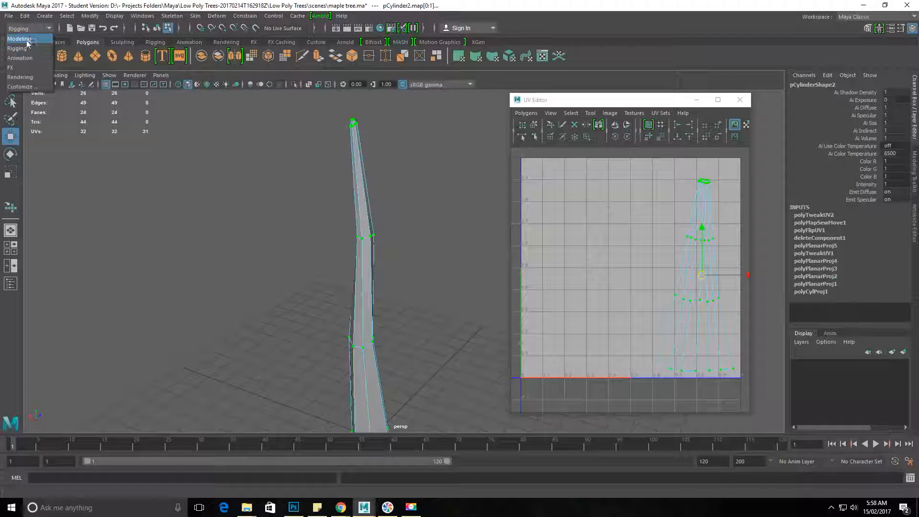
left_click(26, 42)
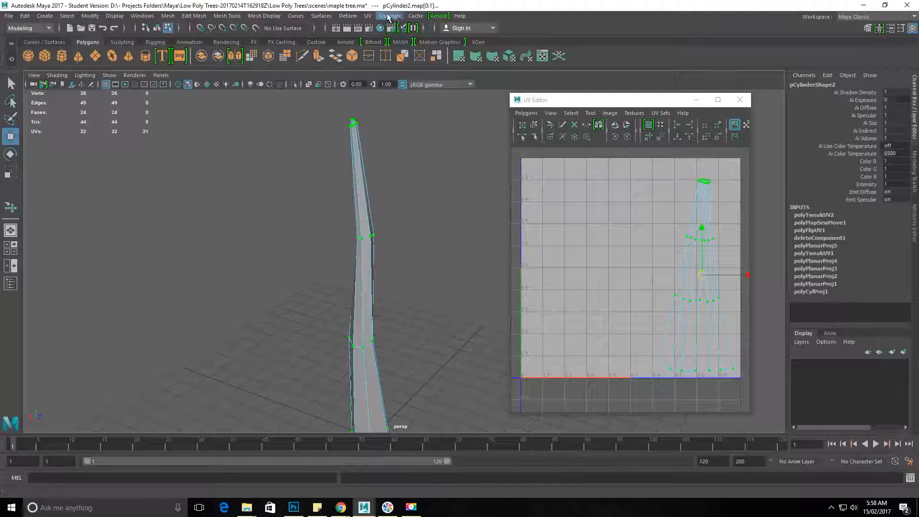
left_click(368, 16)
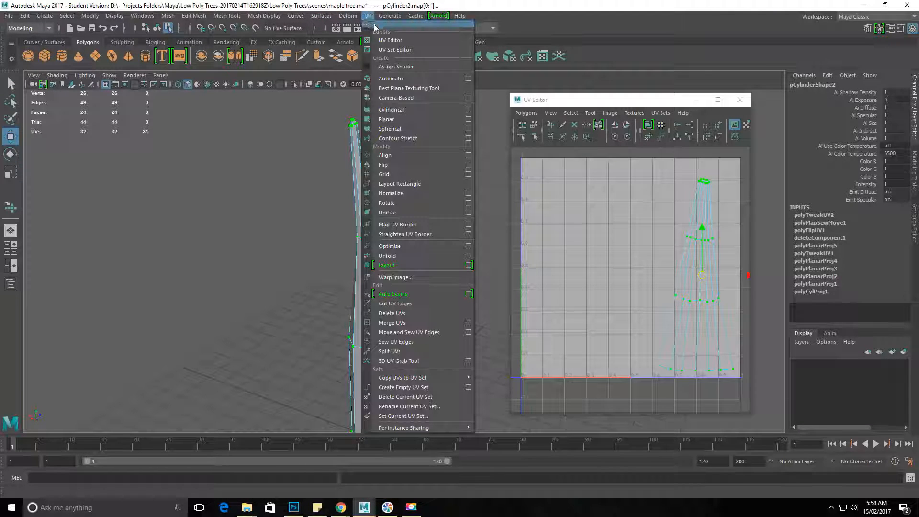
left_click(407, 41)
Return the trunk to object mode and examine its shape from several angles beside its UV shell
right_click_drag(366, 197, 416, 189)
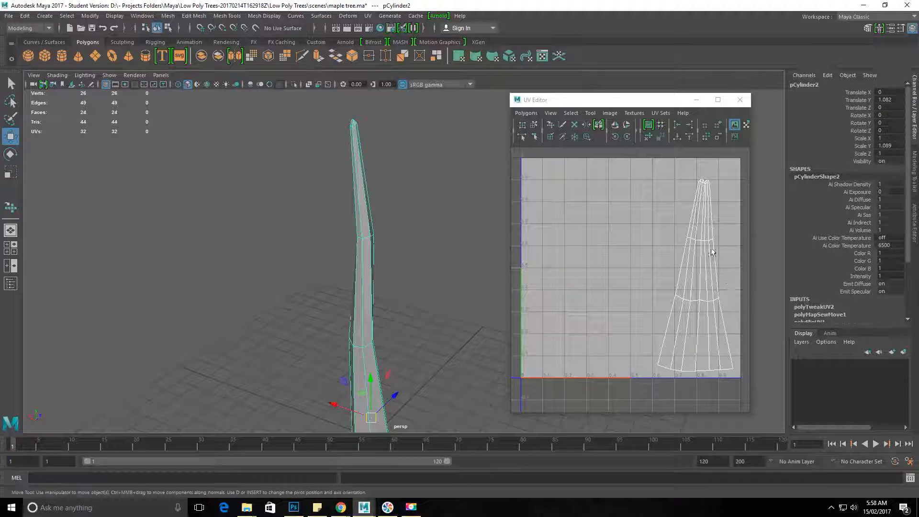
left_click_drag(371, 361, 404, 241, "alt")
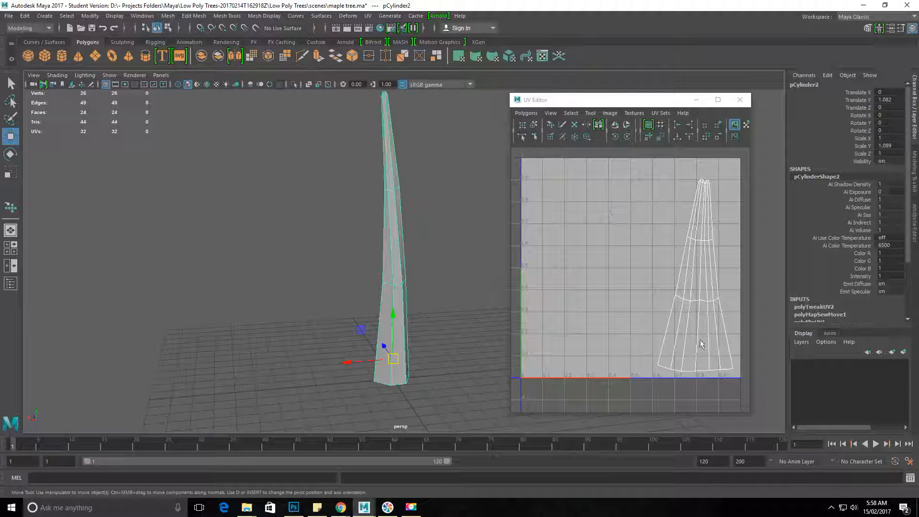
left_click_drag(375, 247, 316, 257, "alt")
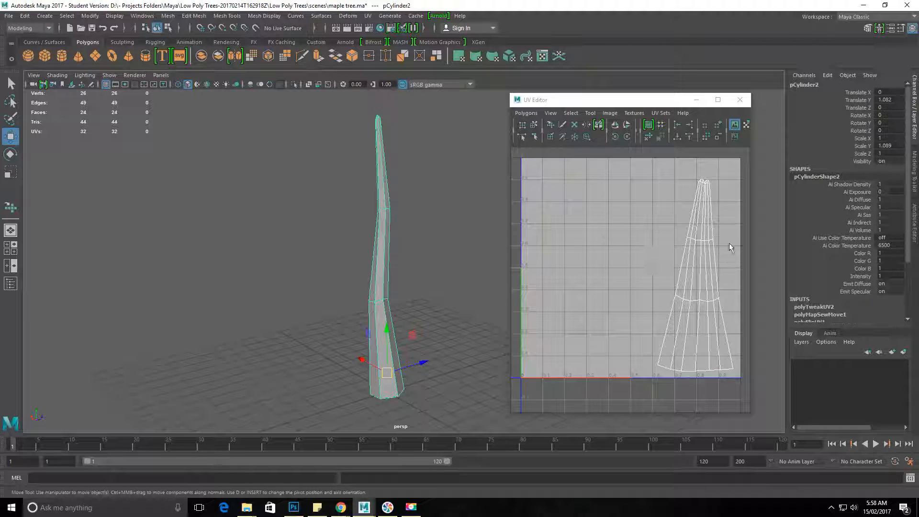
Select a vertical strip of three trunk faces, compare it with the matching UVs, and return to object mode
right_click_drag(684, 299, 685, 325)
left_click(691, 323)
left_click_drag(429, 305, 288, 303, "alt")
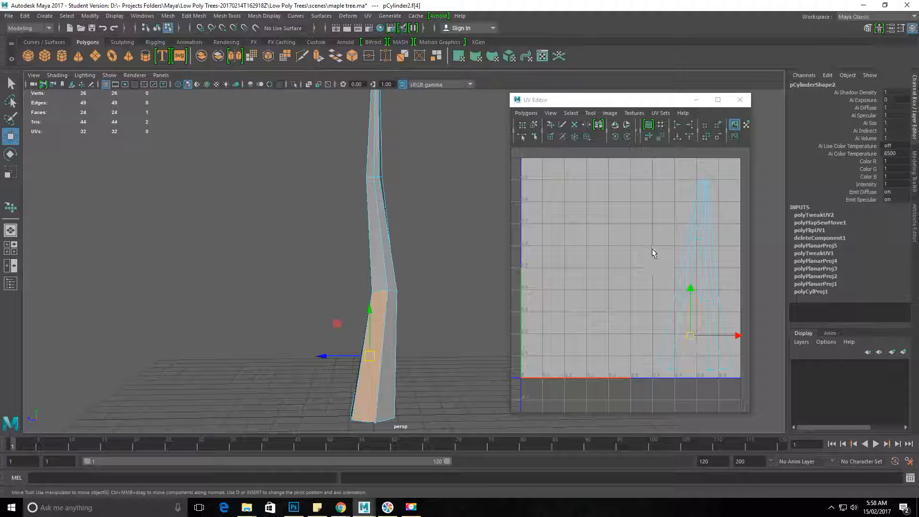
left_click_drag(323, 273, 435, 299, "alt")
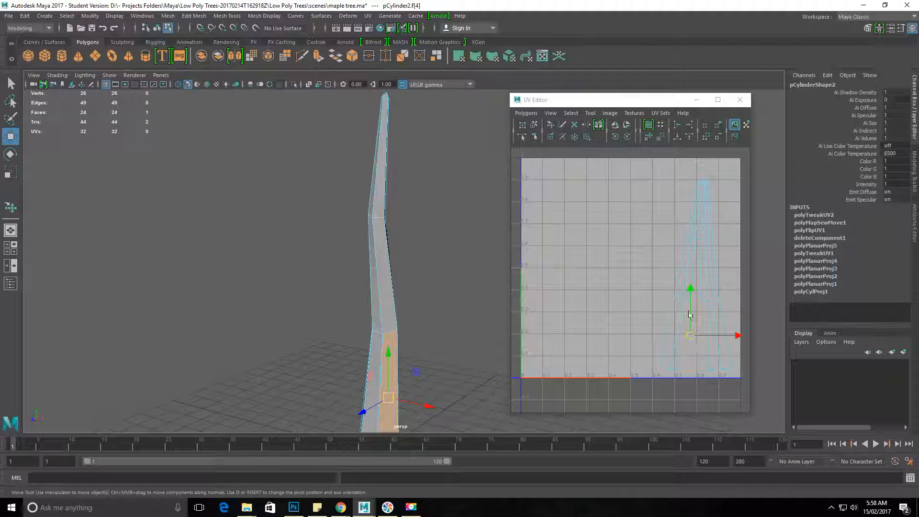
left_click(386, 278, "shift")
left_click(378, 207, "shift")
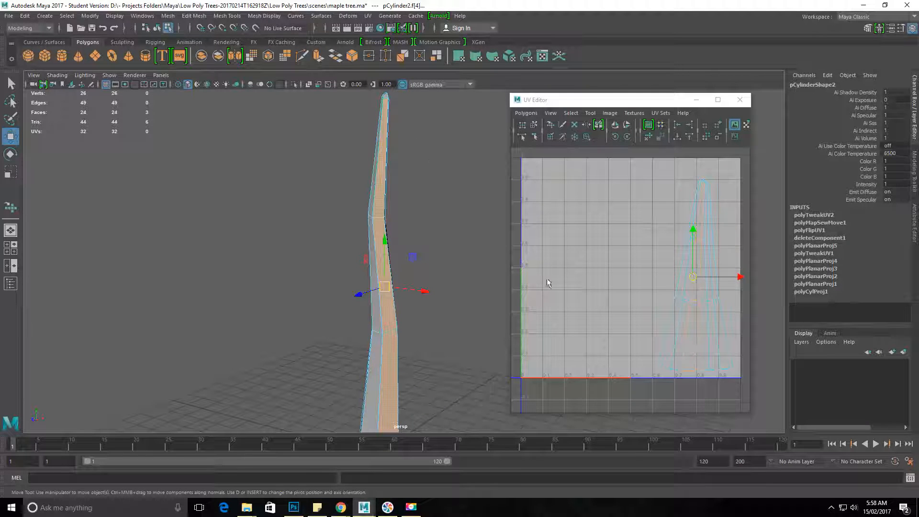
middle_click_drag(552, 278, 546, 279, "alt")
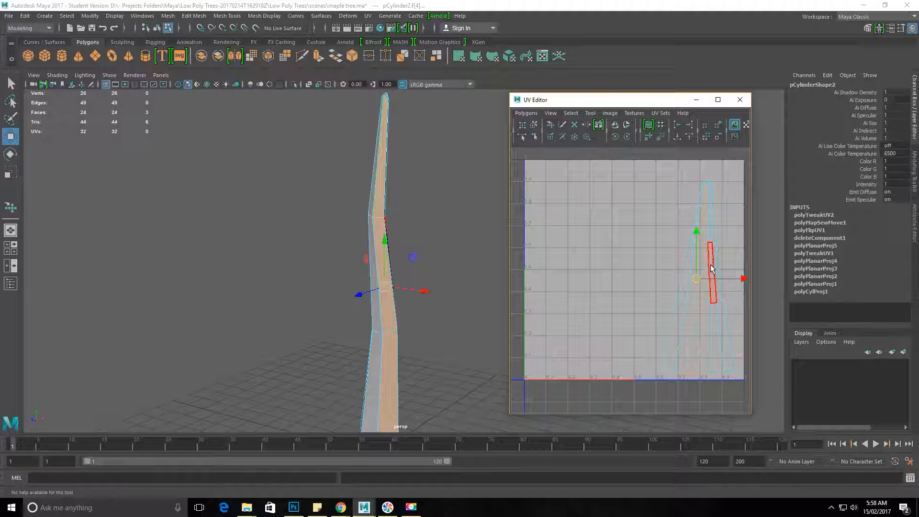
right_click_drag(472, 273, 410, 266, "alt")
left_click_drag(493, 311, 465, 332, "alt")
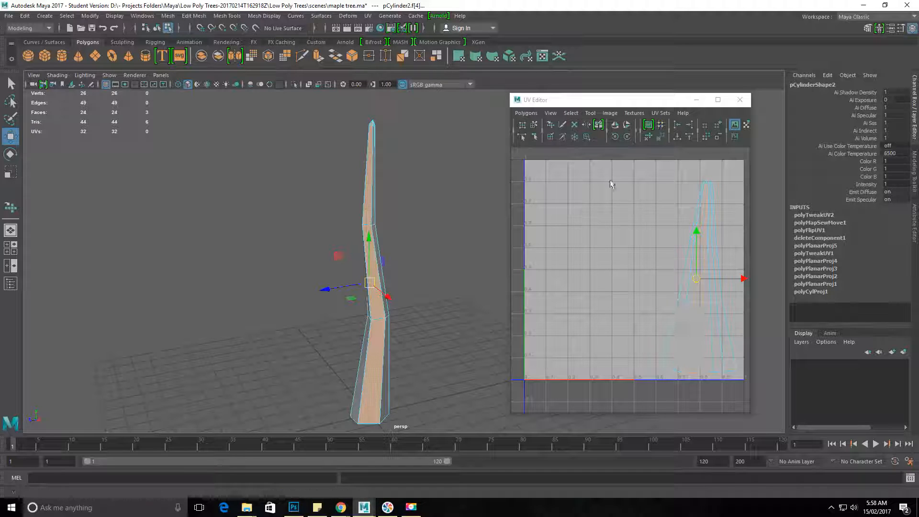
right_click_drag(369, 297, 434, 340, "alt")
right_click_drag(368, 239, 418, 221)
left_click_drag(383, 312, 374, 278, "alt")
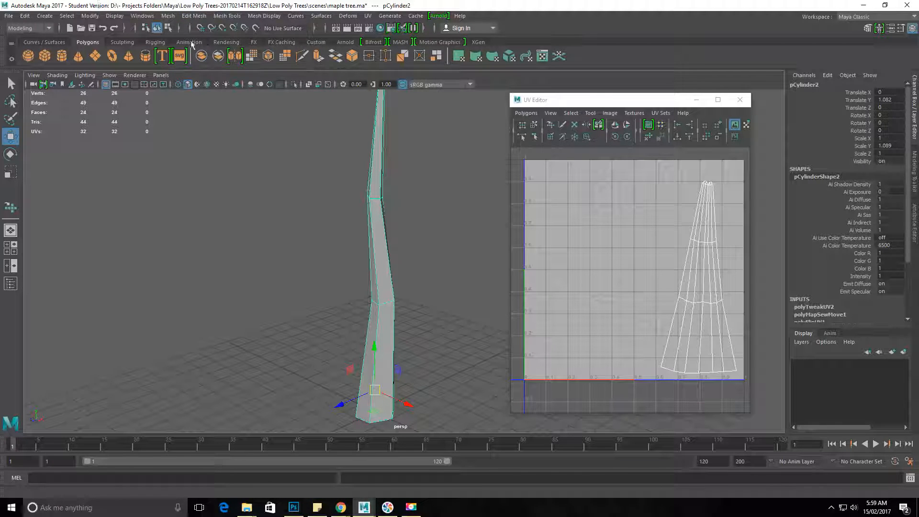
left_click(139, 16)
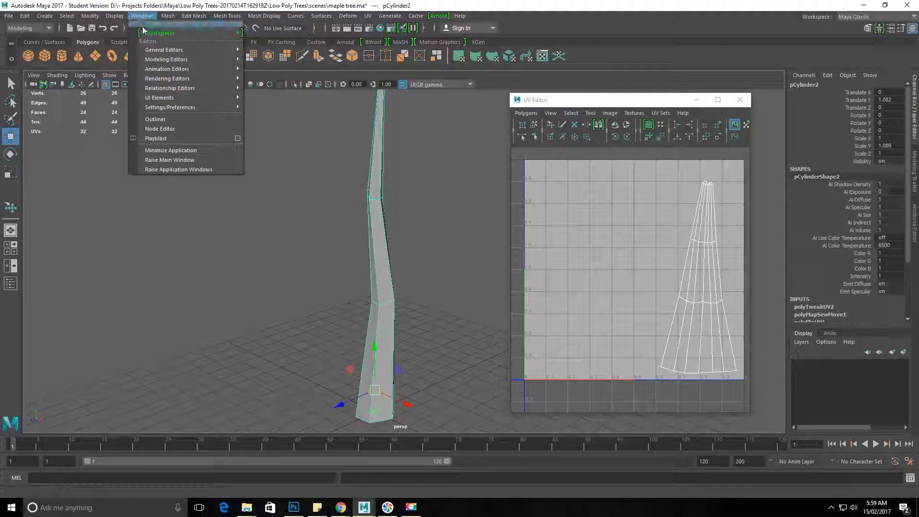
left_click(194, 15)
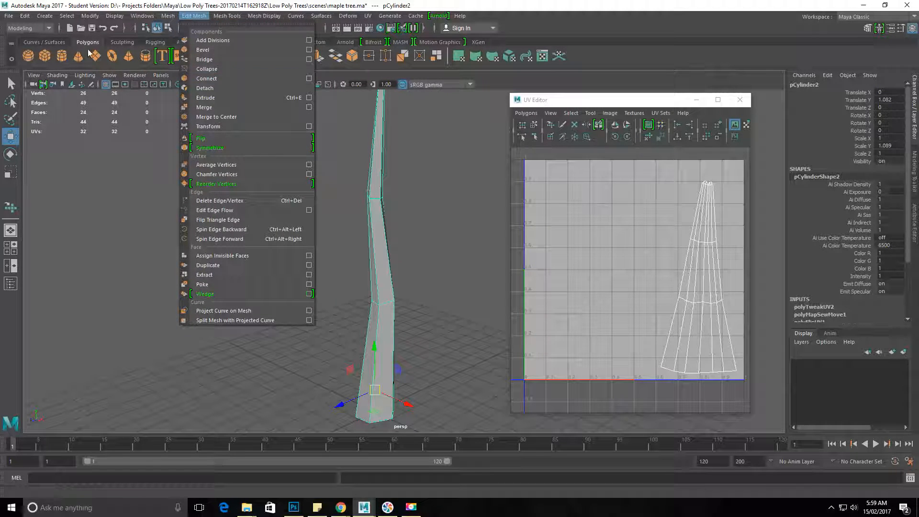
mouse_move(140, 16)
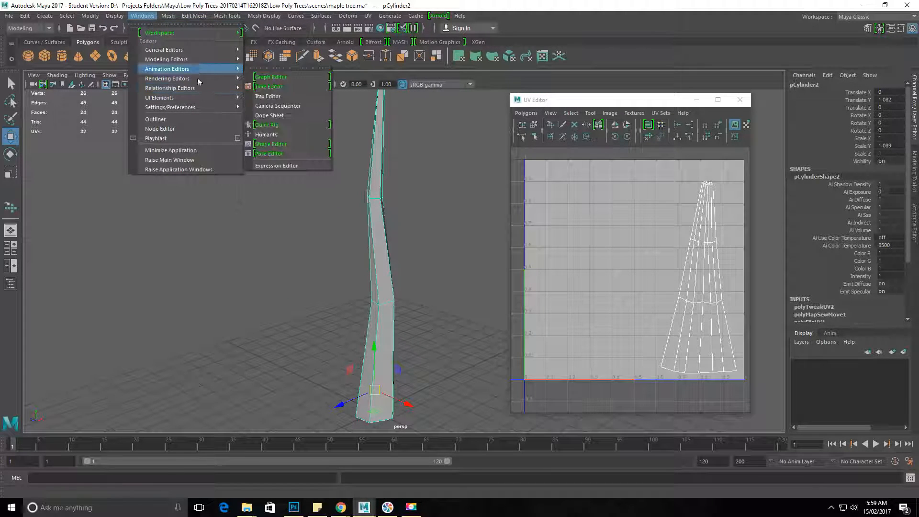
mouse_move(212, 106)
left_click(320, 116)
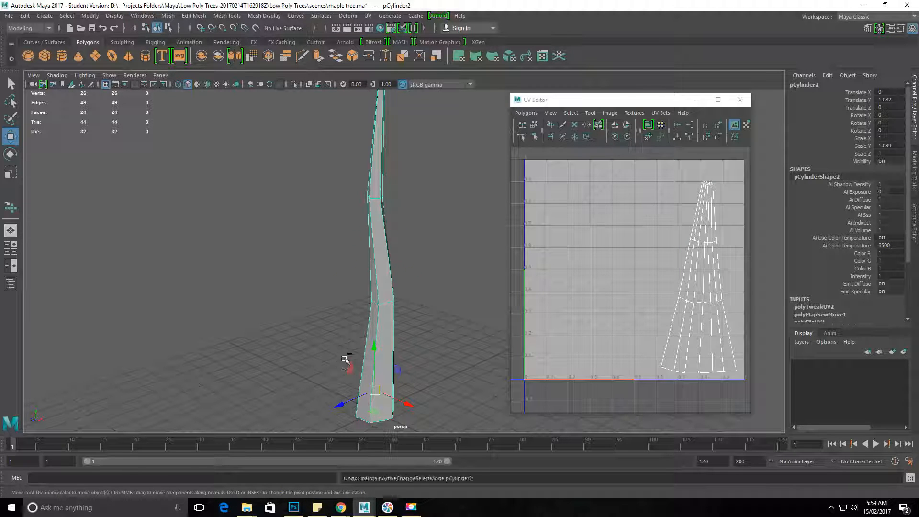
Undo the trunk's UV edits one after another as far back as the undo history allows
key("ctrl+z")
key("ctrl+z")
key("ctrl+z")
key("ctrl+z")
key("ctrl+z")
key("ctrl+z")
key("ctrl+z")
key("ctrl+z")
key("ctrl+z")
key("ctrl+z")
key("ctrl+z")
key("ctrl+z")
key("ctrl+z")
key("ctrl+z")
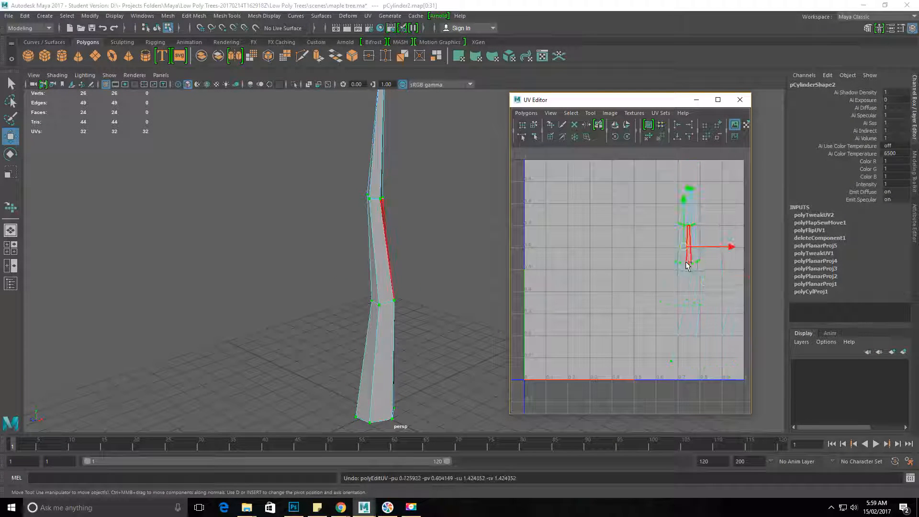
key("ctrl+z")
key("ctrl+z")
key("ctrl+z")
key("ctrl+z")
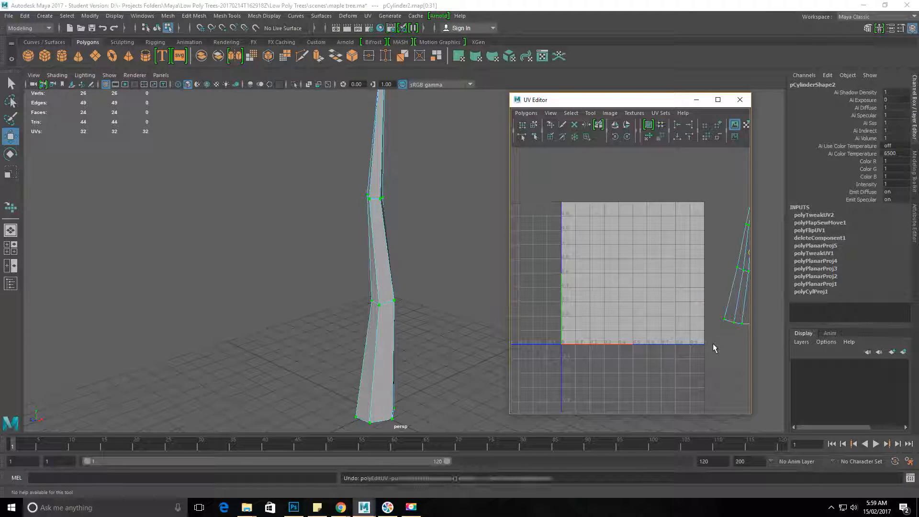
key("ctrl+z")
key("ctrl+z")
key("ctrl+z")
key("ctrl+z")
key("ctrl+z")
key("ctrl+z")
key("ctrl+z")
key("ctrl+z")
key("ctrl+z")
key("ctrl+z")
key("ctrl+z")
key("ctrl+z")
key("ctrl+z")
key("ctrl+z")
key("ctrl+z")
key("ctrl+z")
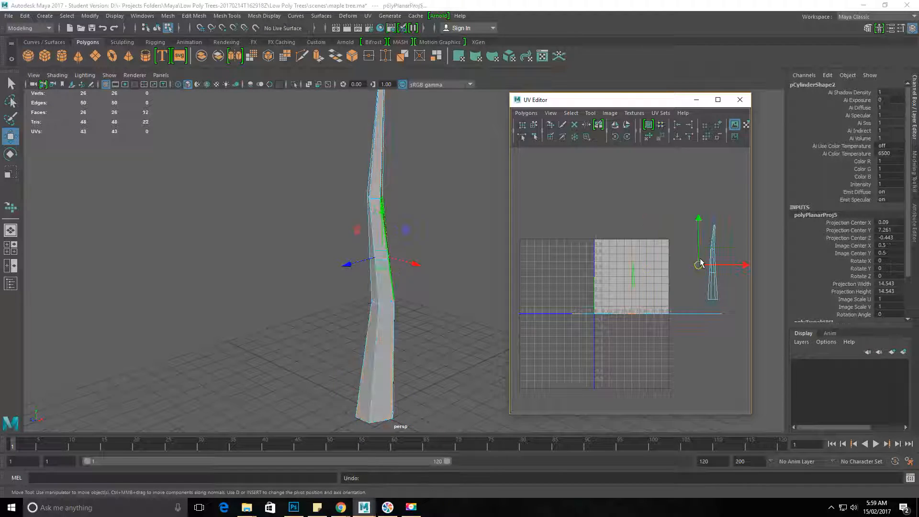
key("ctrl+z")
key("ctrl+z")
key("ctrl+z")
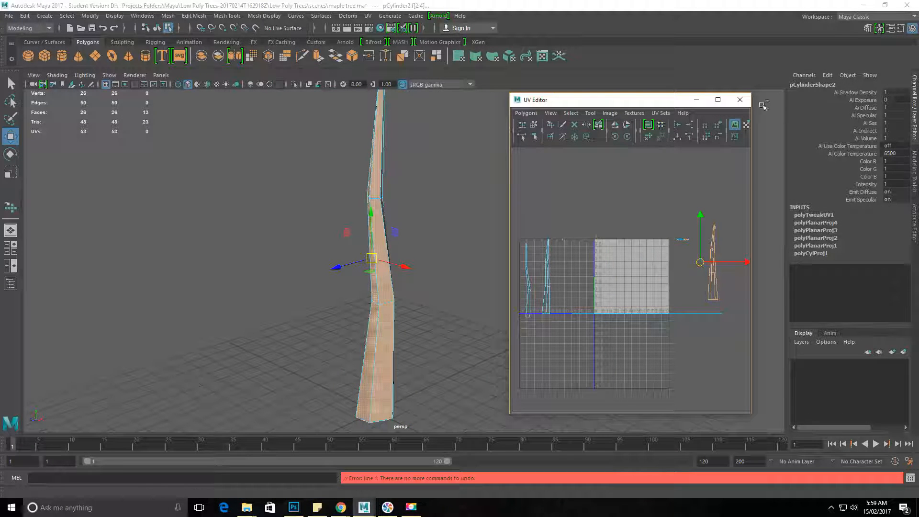
Reopen the scene maple tree.ma, discarding the unsaved changes and accepting the student version notice
left_click(9, 16)
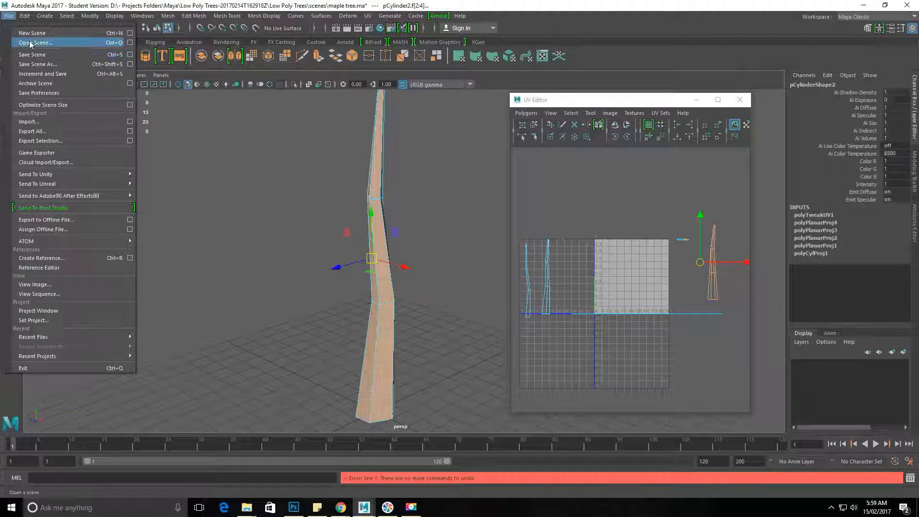
left_click(29, 42)
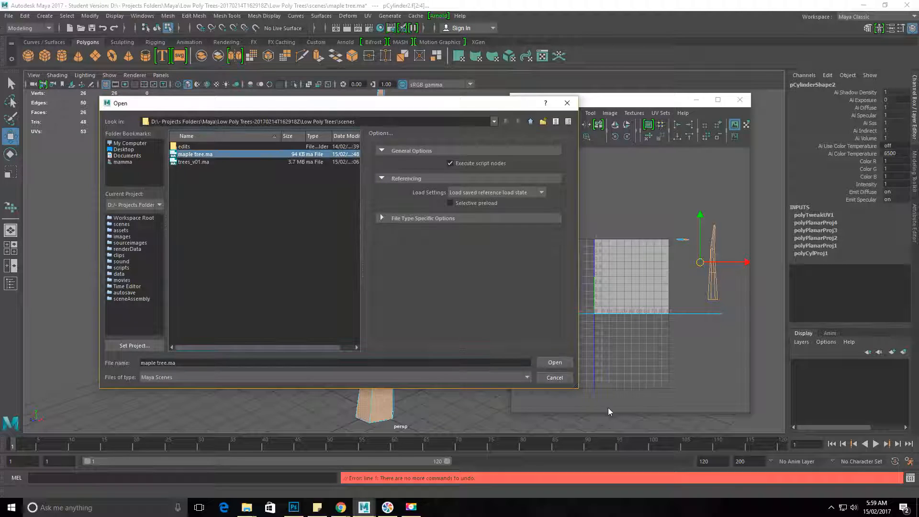
left_click(554, 362)
left_click(455, 261)
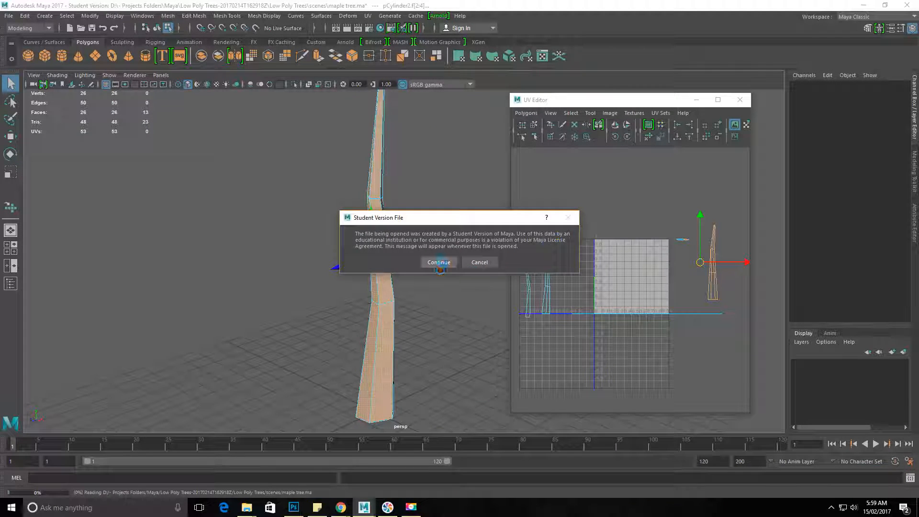
left_click(439, 262)
Select the trunk and examine its original UV layout against its geometry
left_click(372, 321)
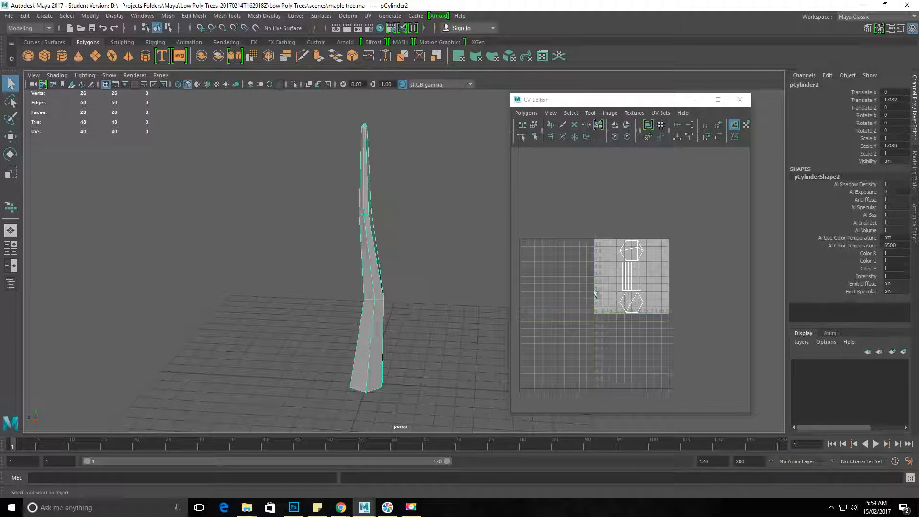
scroll(658, 263, "up", 4)
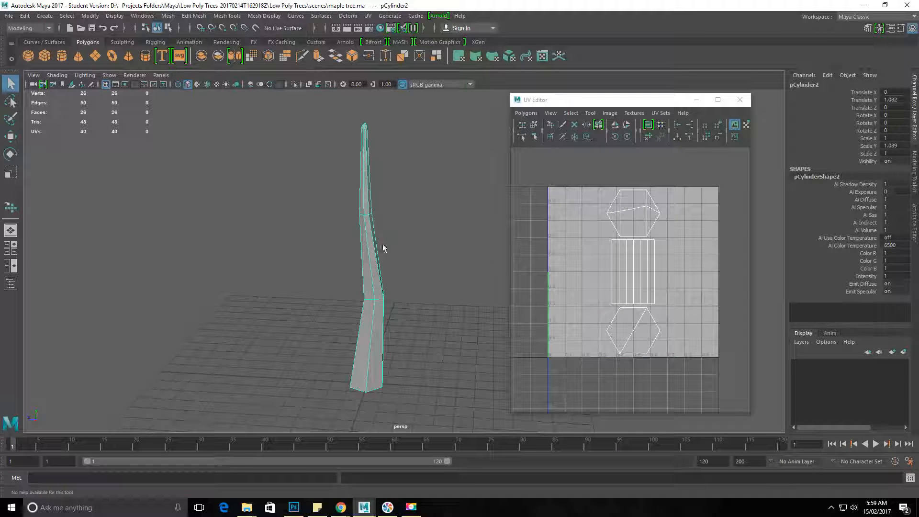
scroll(330, 232, "up", 5)
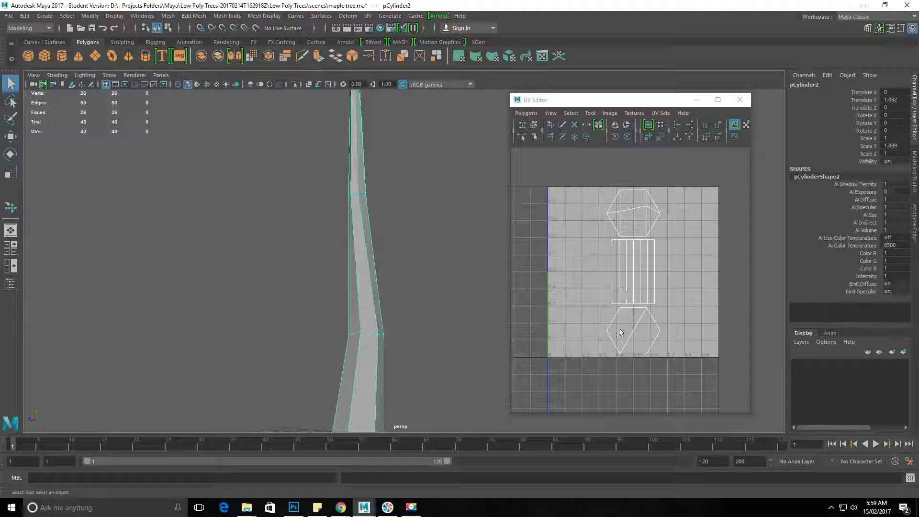
left_click_drag(326, 294, 421, 311, "alt")
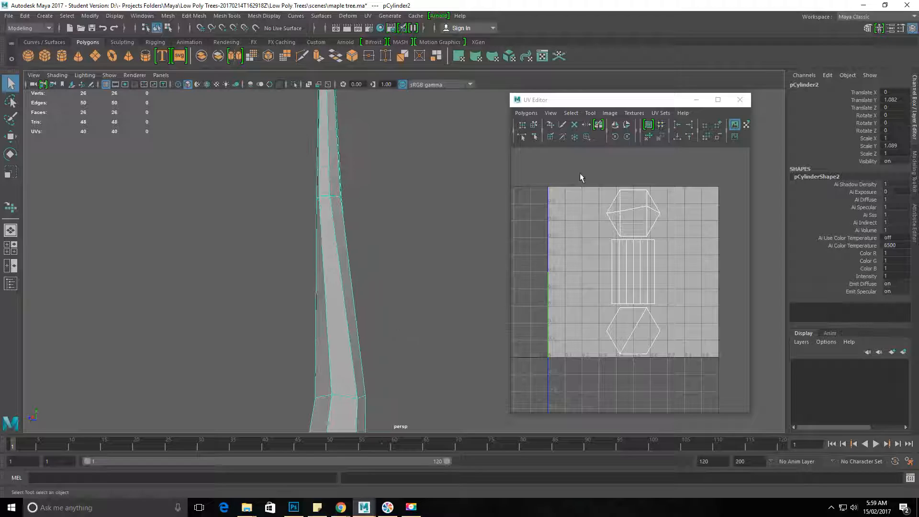
scroll(262, 240, "down", 6)
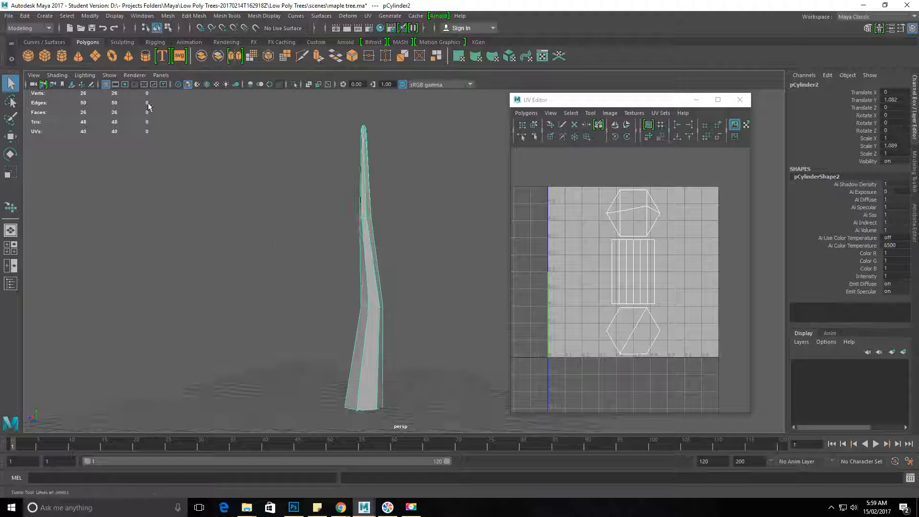
Create a polygon cylinder and move it away from the trunk to about 7.58 on Z
left_click(61, 56)
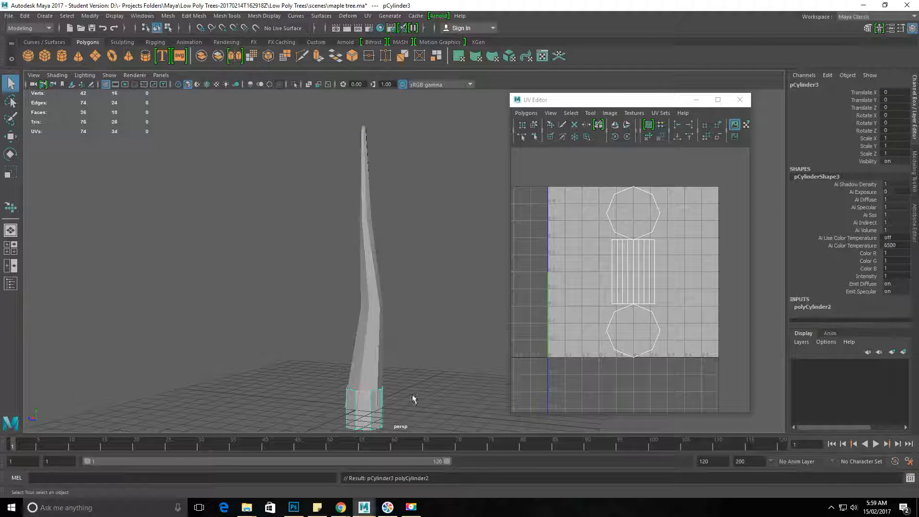
key("w")
left_click_drag(328, 403, 208, 391)
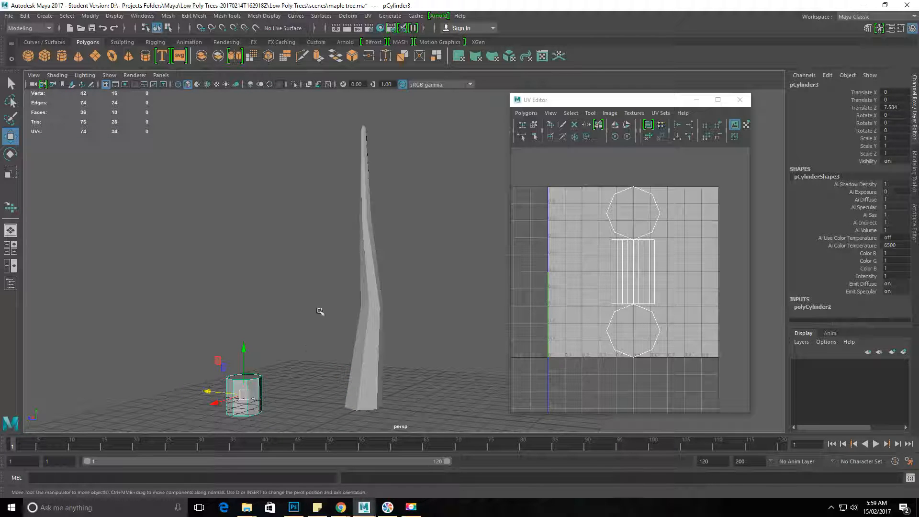
Compare the trunk's UV layout and shape with those of the plain polygon cylinder beside it
left_click(368, 223)
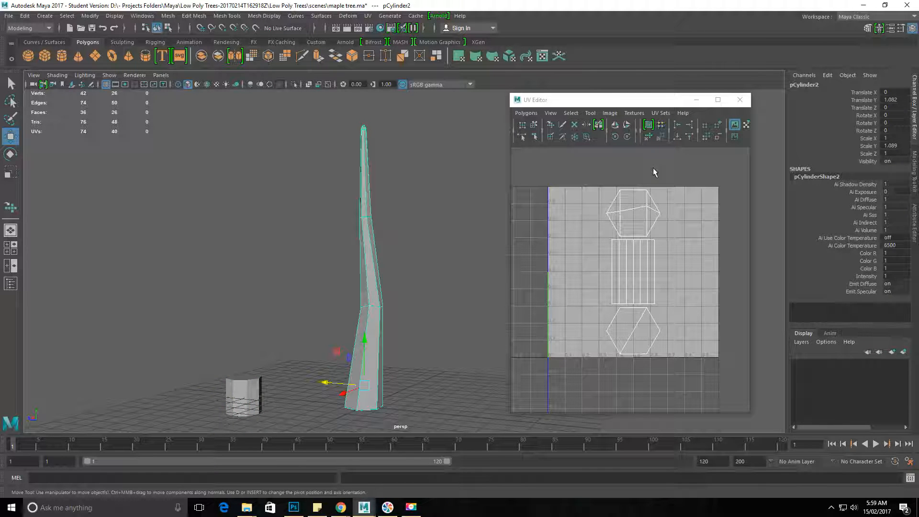
left_click(255, 388)
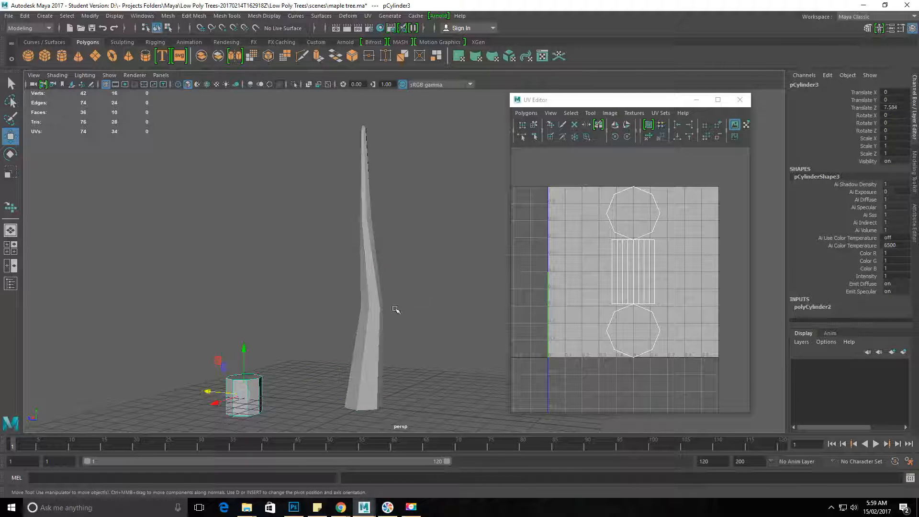
left_click(377, 299)
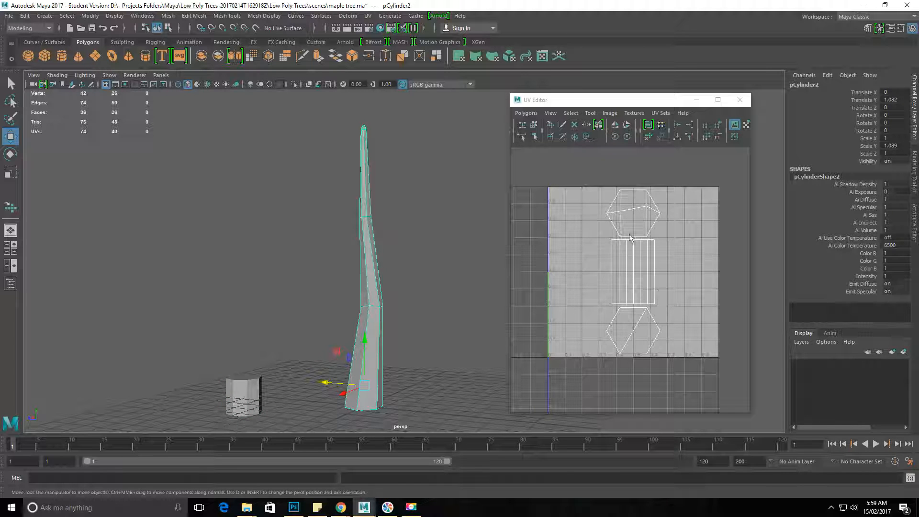
left_click_drag(429, 270, 210, 367, "alt")
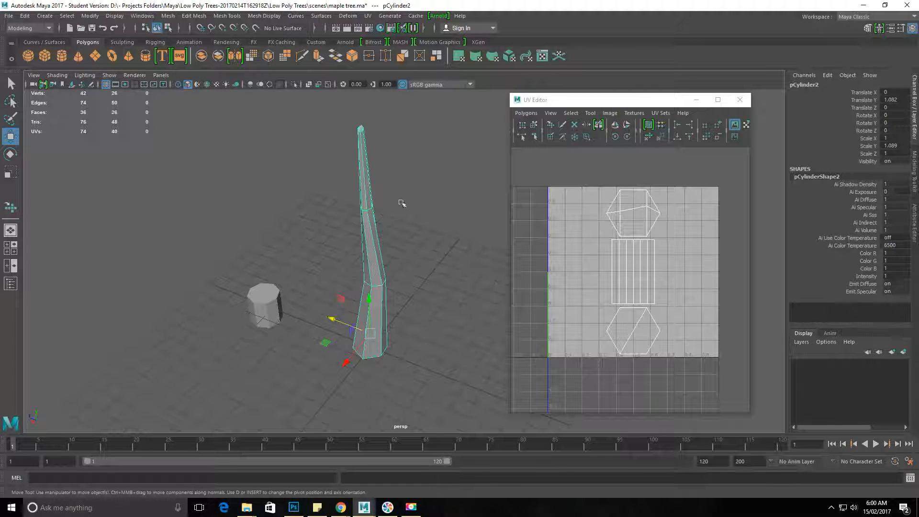
left_click_drag(315, 310, 328, 268, "alt")
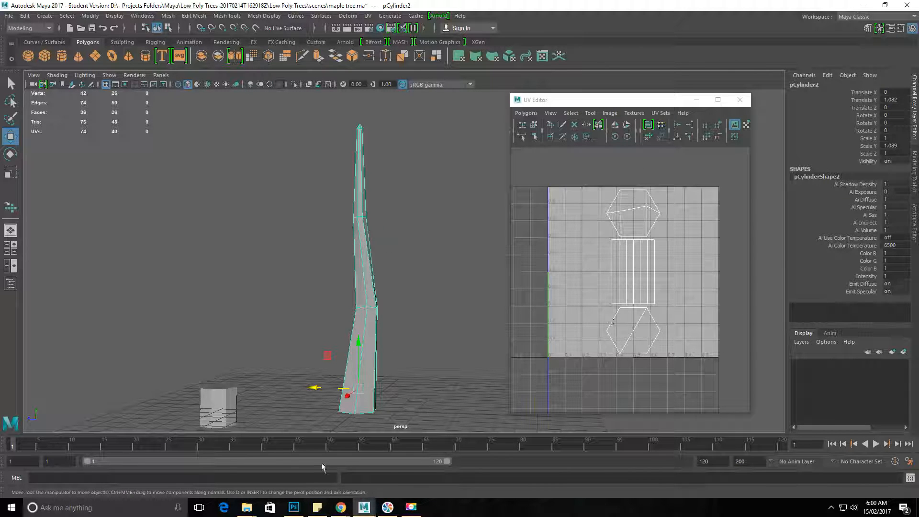
Delete the reference polygon cylinder standing beside the trunk
left_click(246, 397)
left_click(222, 401)
key("Delete")
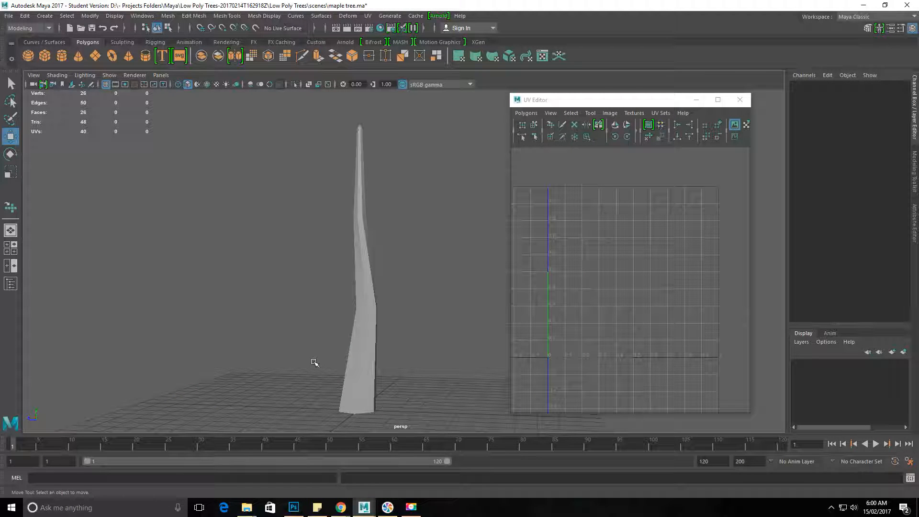
Delete the two faces that close the underside of the trunk
left_click(362, 334)
left_click_drag(377, 313, 197, 317, "alt")
left_click_drag(361, 285, 381, 231, "alt")
right_click_drag(381, 231, 385, 266)
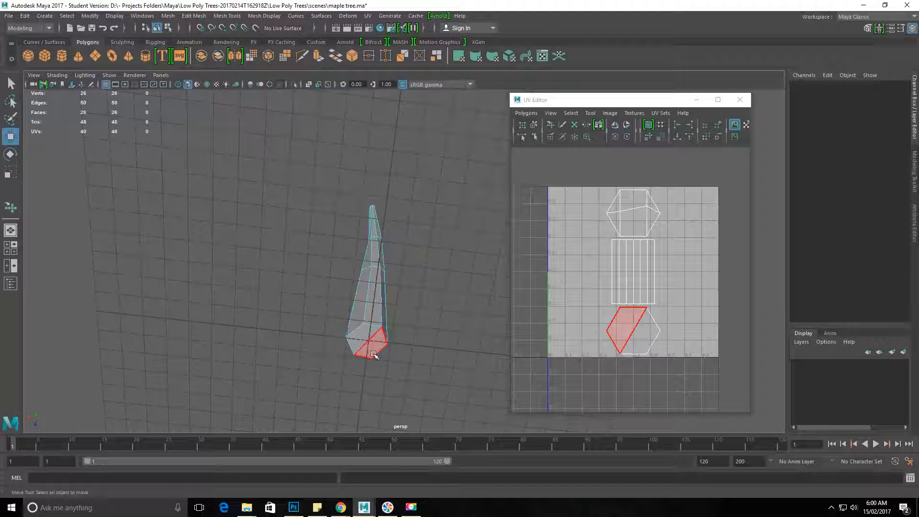
left_click(360, 335)
key("Delete")
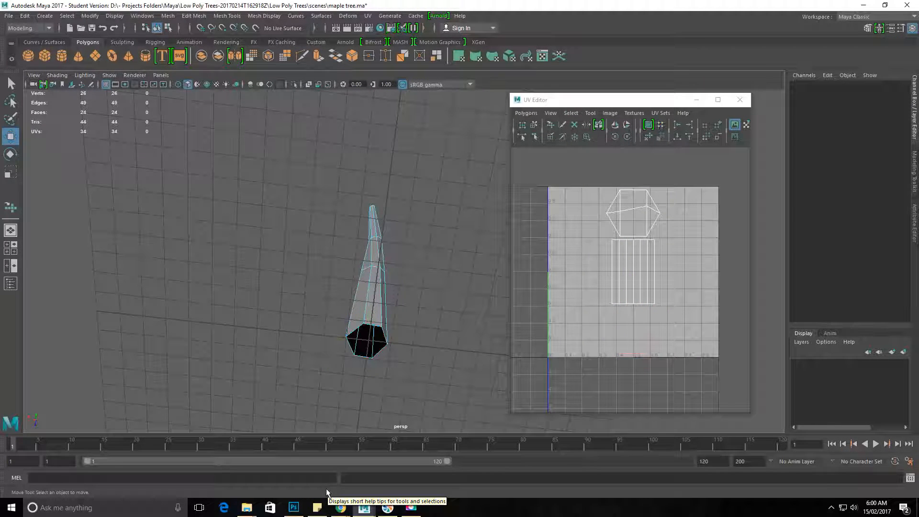
Examine the whole trunk from its open base, sides and tip to judge how it can be divided for UV mapping
left_click_drag(325, 167, 372, 216, "alt")
right_click_drag(369, 218, 400, 201)
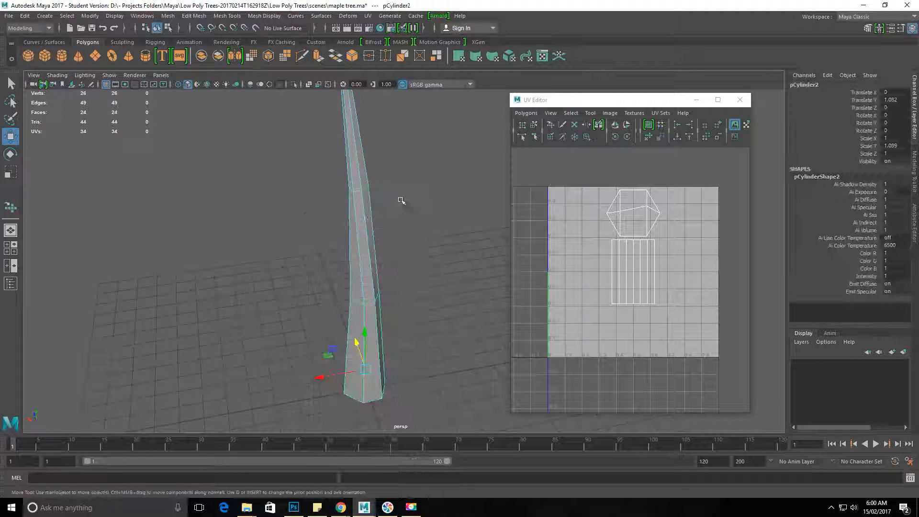
left_click_drag(373, 246, 335, 372, "alt")
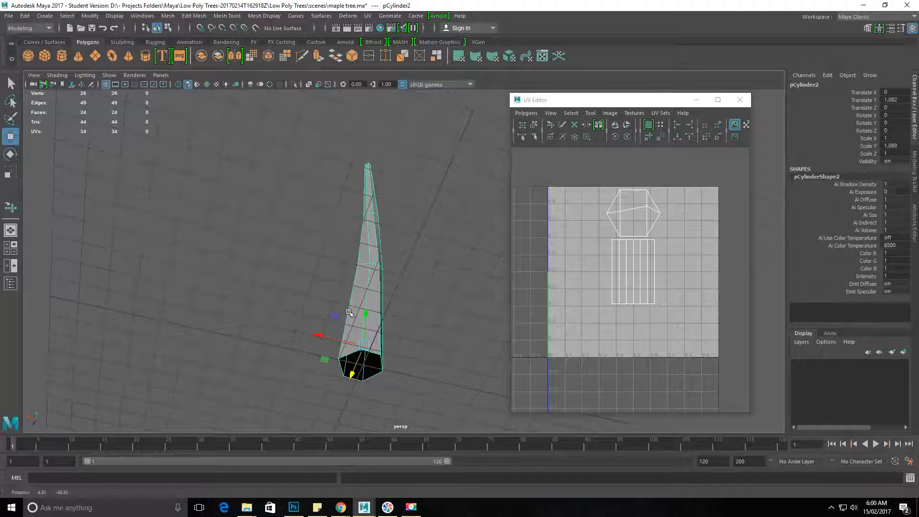
left_click_drag(424, 171, 348, 198, "alt")
right_click_drag(347, 198, 301, 305, "alt")
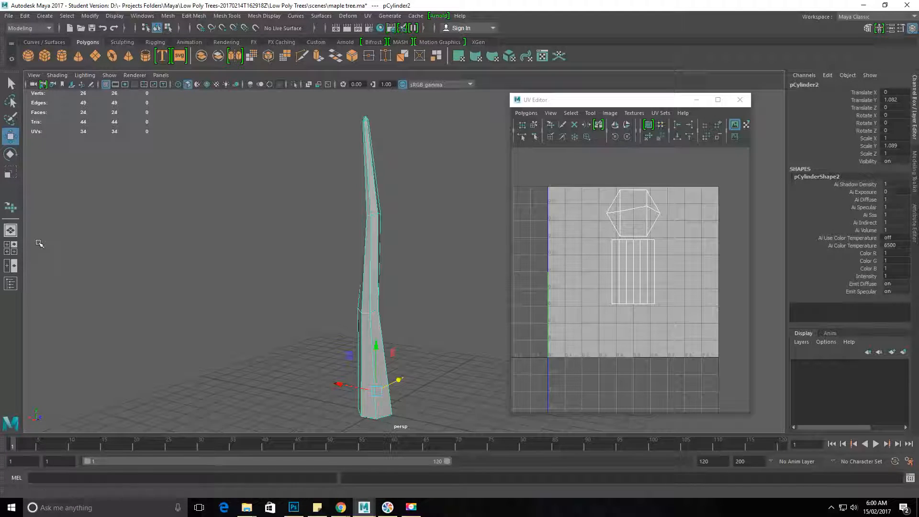
left_click_drag(376, 246, 373, 243, "alt")
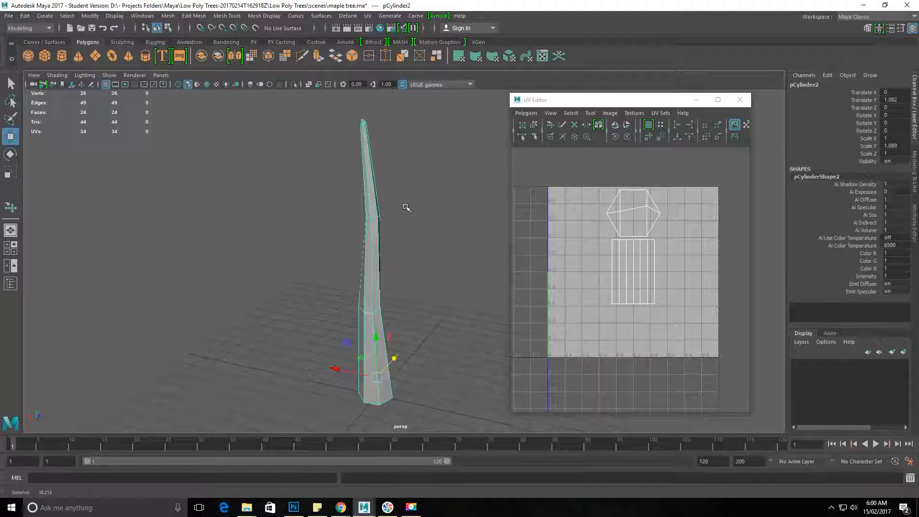
right_click(381, 208)
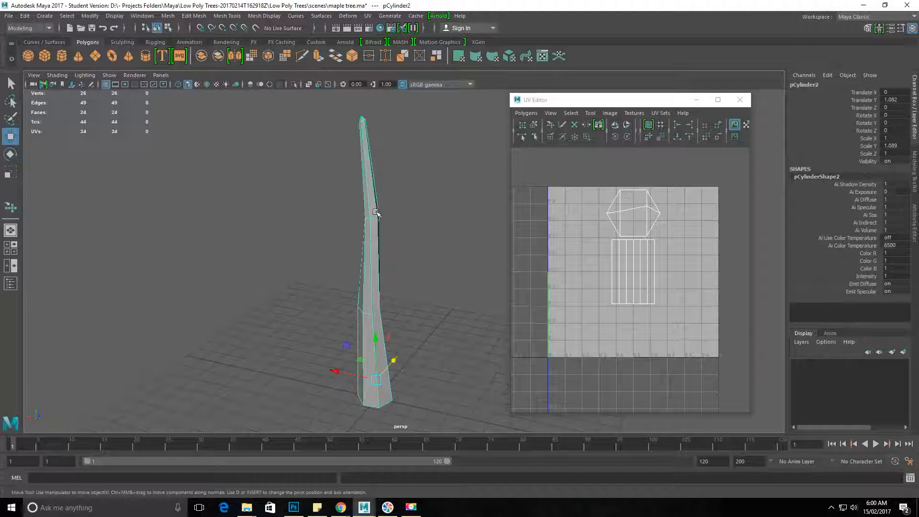
mouse_move(363, 218)
left_mouse_down("alt")
mouse_move(305, 204)
mouse_move(319, 244)
mouse_move(355, 230)
mouse_move(348, 174)
mouse_move(275, 176)
mouse_move(353, 220)
left_mouse_up("alt")
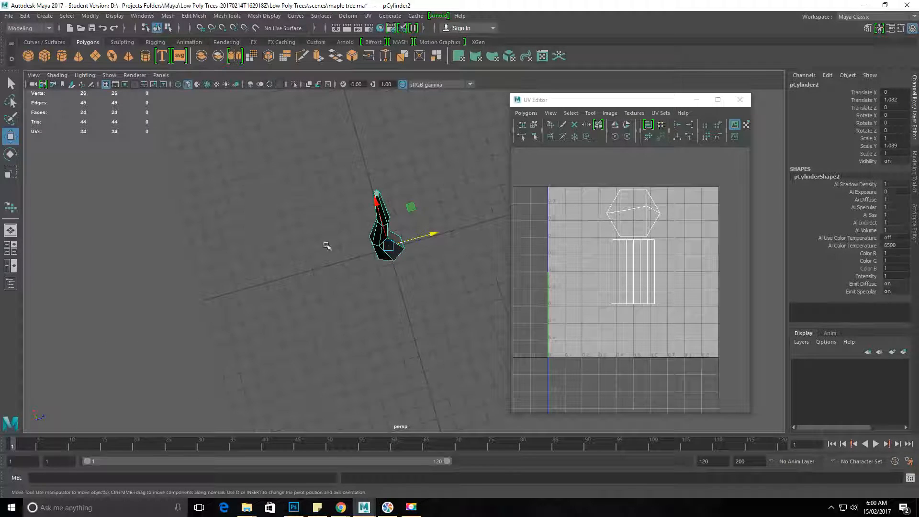
left_click_drag(290, 261, 338, 158, "alt")
Select the first faces of one half of the trunk, around its tip and upper section
right_click_drag(355, 228, 355, 255)
left_click_drag(390, 217, 416, 282, "alt")
right_click_drag(450, 316, 506, 318, "alt")
left_click_drag(421, 204, 414, 231, "alt")
middle_click_drag(415, 231, 396, 265, "alt")
left_click_drag(395, 265, 401, 294, "alt")
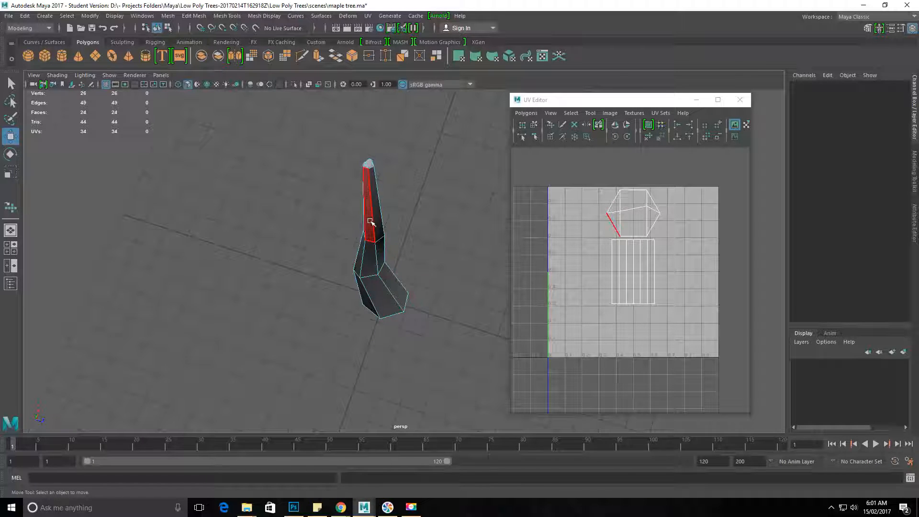
left_click_drag(405, 238, 463, 219, "alt")
left_click_drag(381, 254, 406, 235, "alt")
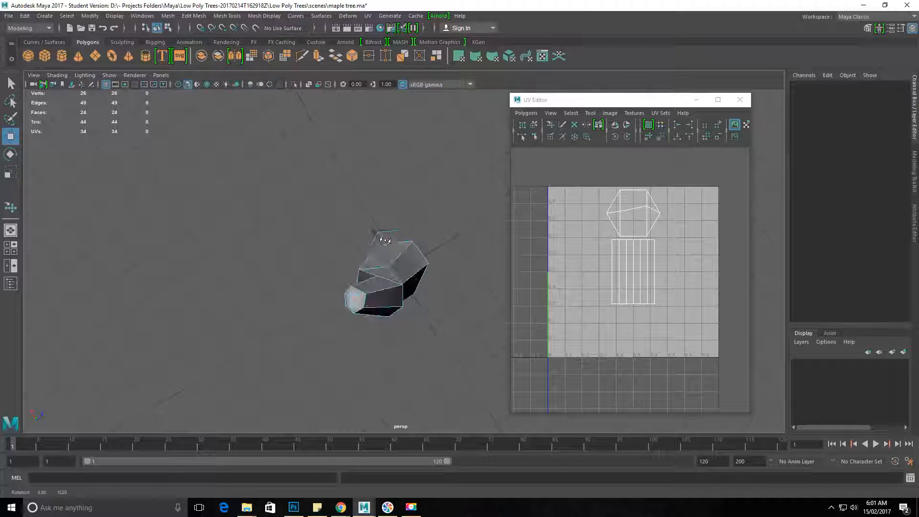
middle_click_drag(334, 325, 367, 328, "alt")
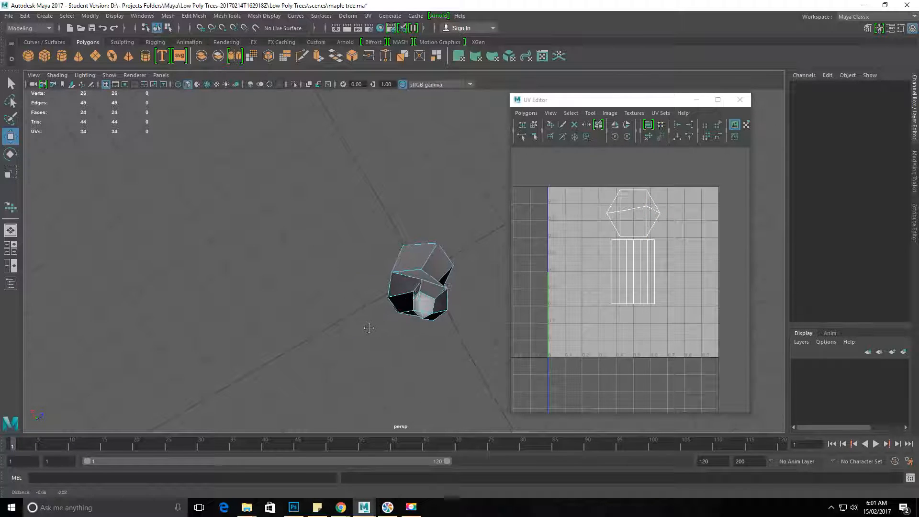
middle_click_drag(446, 336, 440, 300, "alt")
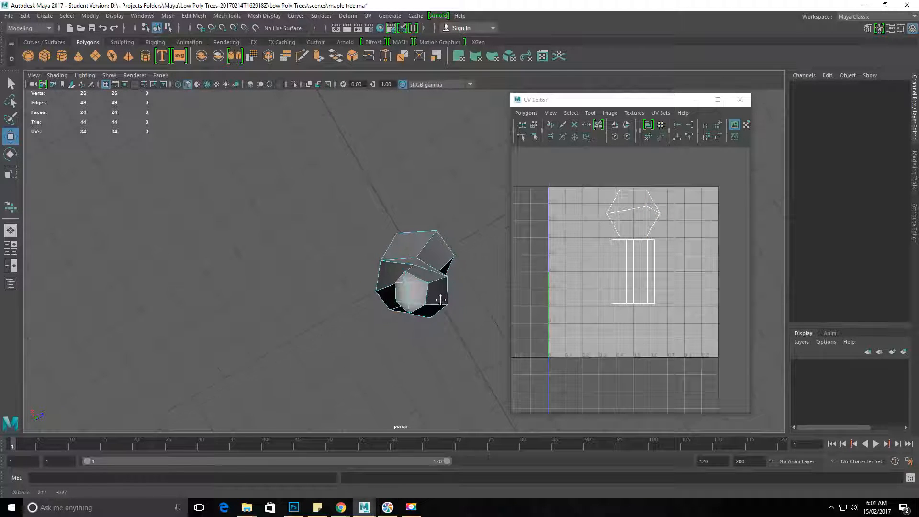
left_click(420, 284)
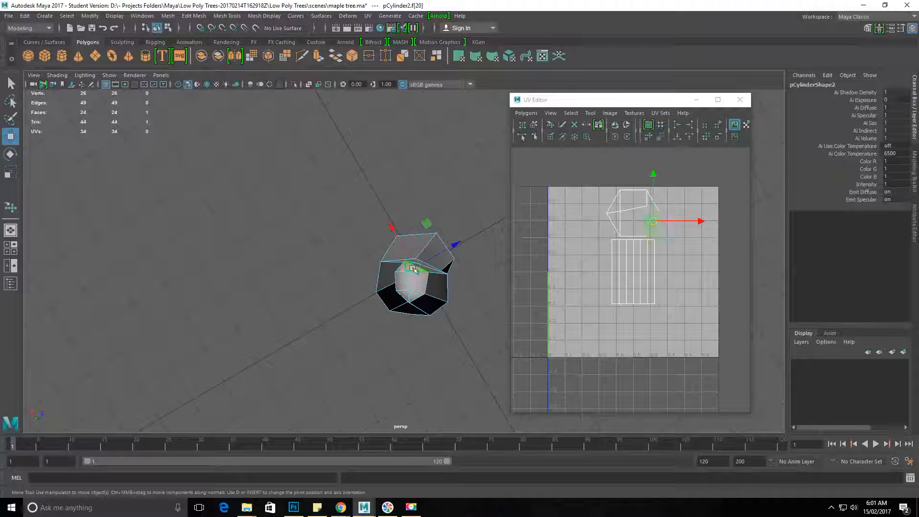
left_click(421, 284, "shift")
left_click(416, 295, "shift")
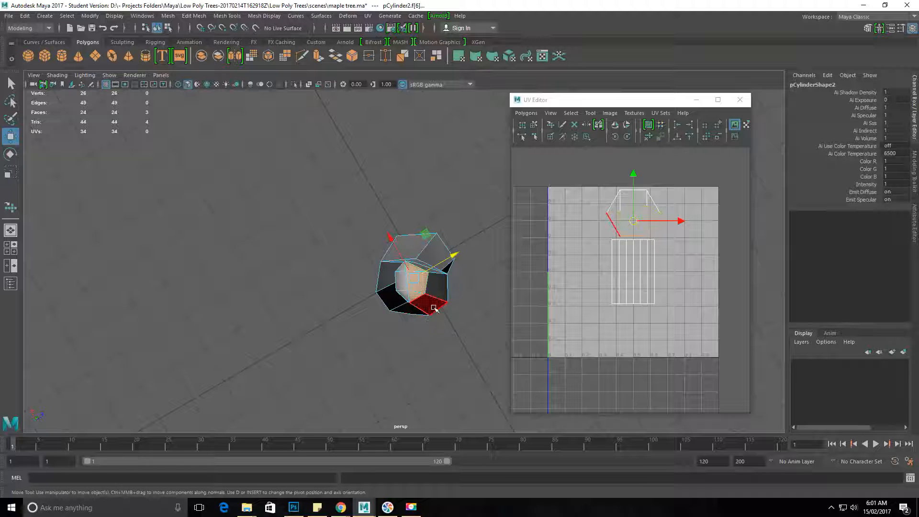
left_click(428, 271, "shift")
Extend the face selection down the same half of the trunk to its base, twelve faces in total
left_click_drag(431, 267, 363, 248, "alt")
key("f")
left_click(408, 191, "shift")
middle_click_drag(451, 341, 473, 132, "alt")
left_click(376, 273, "shift")
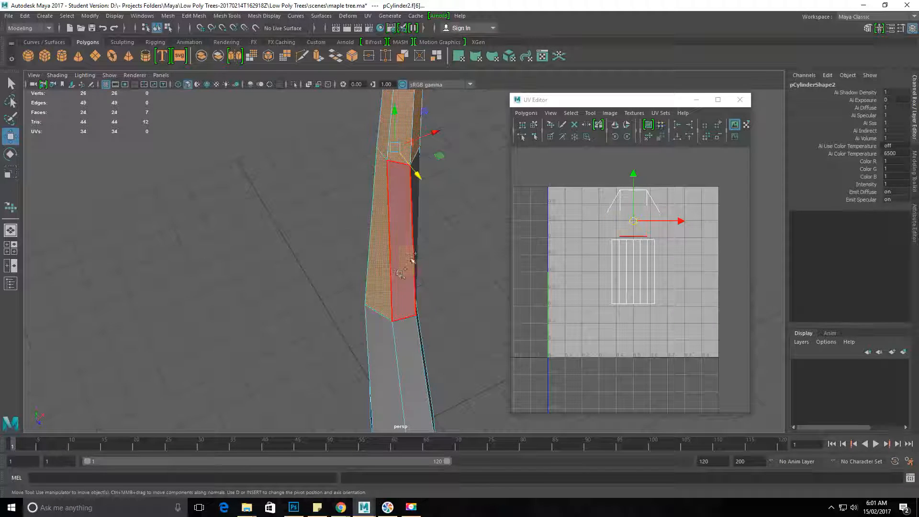
left_click(410, 260, "shift")
left_click(416, 214, "shift")
left_click(381, 338, "shift")
left_click(414, 356, "shift")
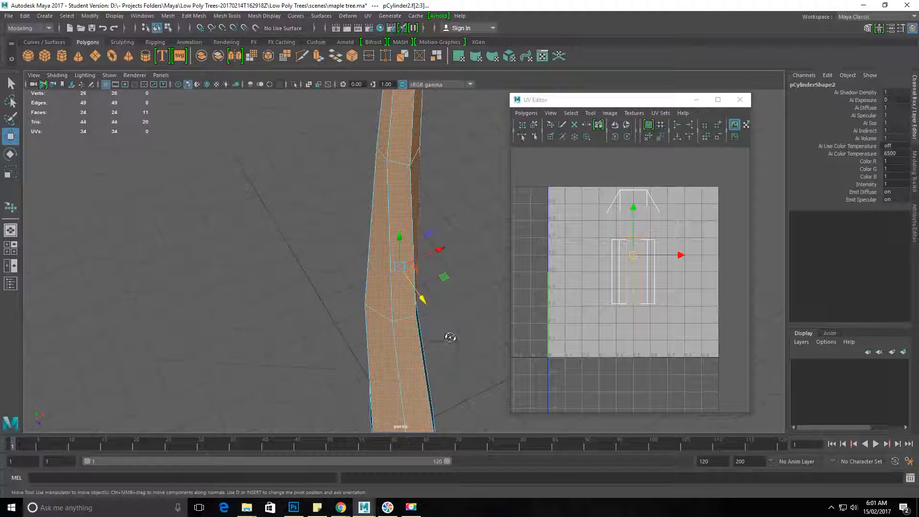
left_click_drag(451, 334, 458, 333, "alt")
left_click(485, 330, "shift")
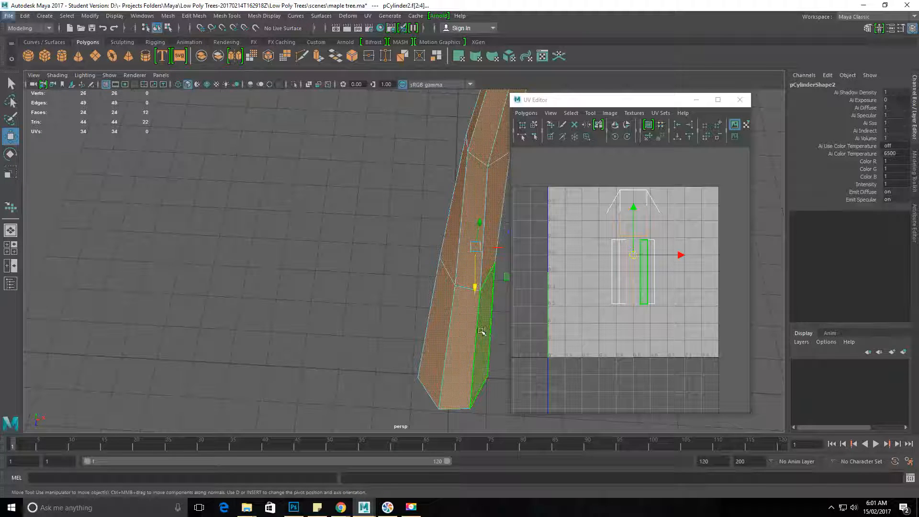
key("g")
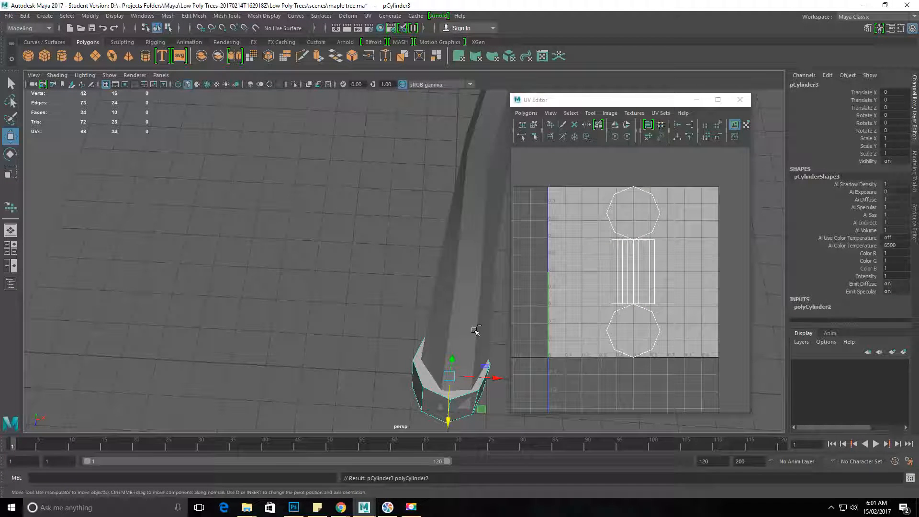
key("ctrl+z")
Examine the selected half of the trunk from several sides and above, along with its faces in the UV layout
left_click_drag(455, 334, 371, 328, "alt")
right_click_drag(370, 329, 368, 232)
mouse_move(350, 318)
left_mouse_down("alt")
mouse_move(412, 302)
mouse_move(377, 311)
mouse_move(317, 307)
mouse_move(411, 338)
mouse_move(345, 323)
left_mouse_up("alt")
right_click_drag(342, 304, 347, 269)
left_click_drag(371, 382, 353, 301, "alt")
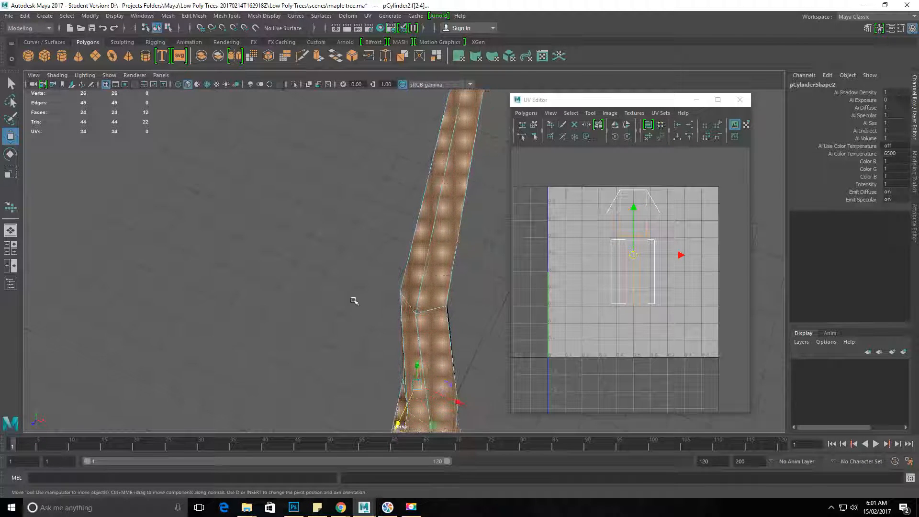
scroll(348, 301, "down", 4)
left_click_drag(402, 326, 378, 316, "alt")
scroll(407, 320, "up", 3)
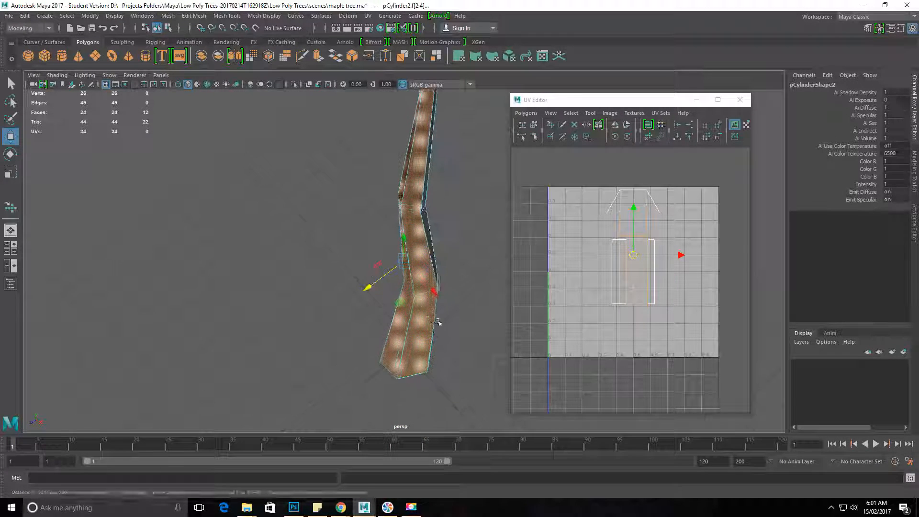
middle_click_drag(439, 322, 373, 330, "alt")
left_click_drag(373, 320, 347, 311, "alt")
left_click_drag(366, 145, 344, 197, "alt")
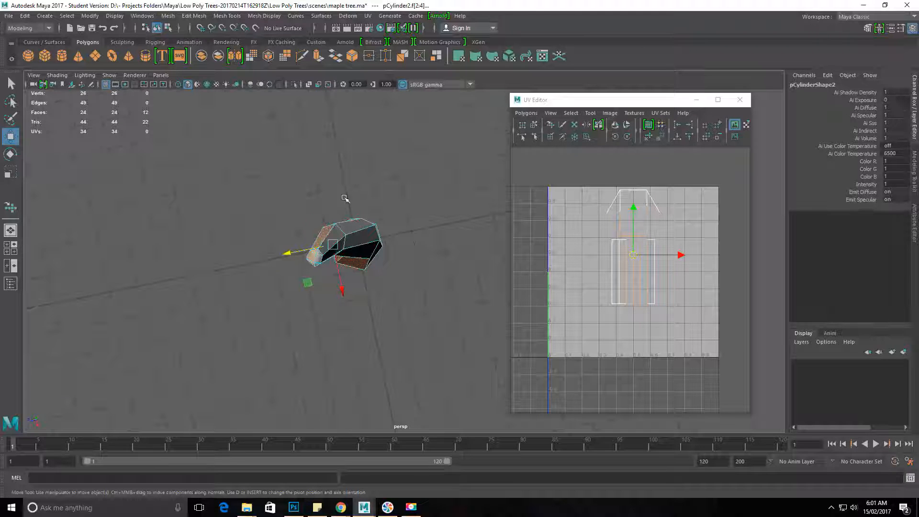
left_click_drag(281, 261, 311, 230, "alt")
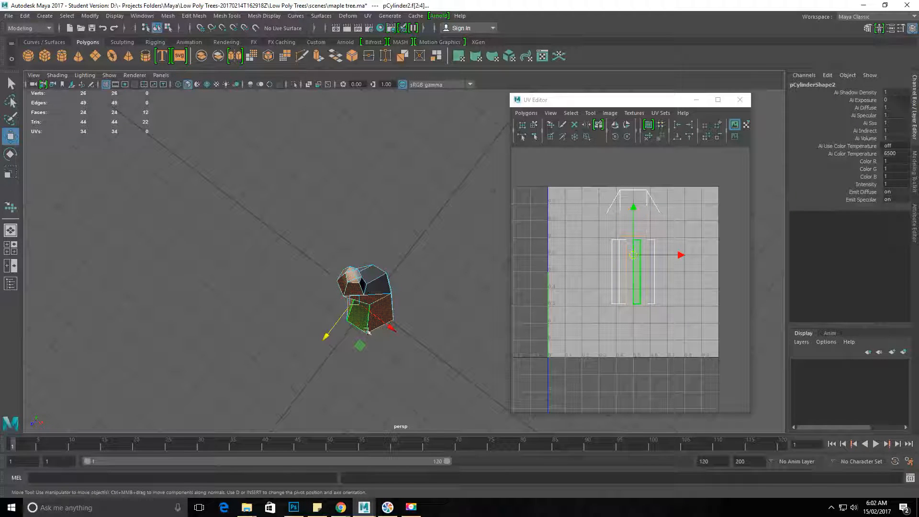
scroll(617, 309, "down", 2)
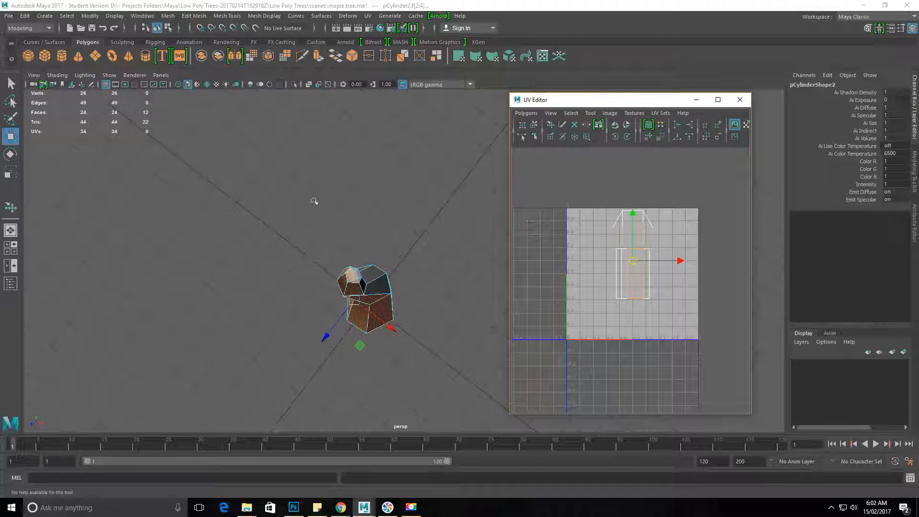
Open the Planar mapping options for the selected faces and enable Keep image width/height ratio
left_click(367, 15)
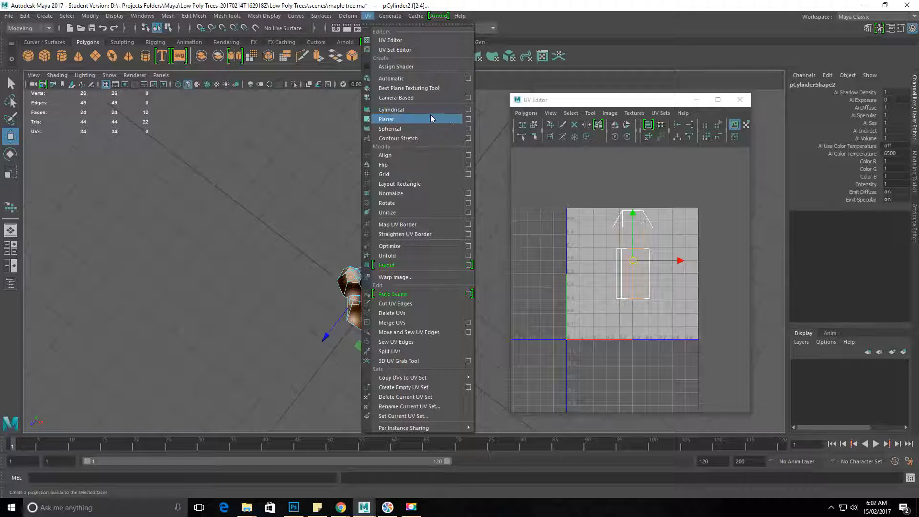
left_click(469, 119)
left_click(337, 84)
left_click(344, 103)
left_click_drag(451, 74, 536, 79)
right_click_drag(390, 294, 445, 338, "alt")
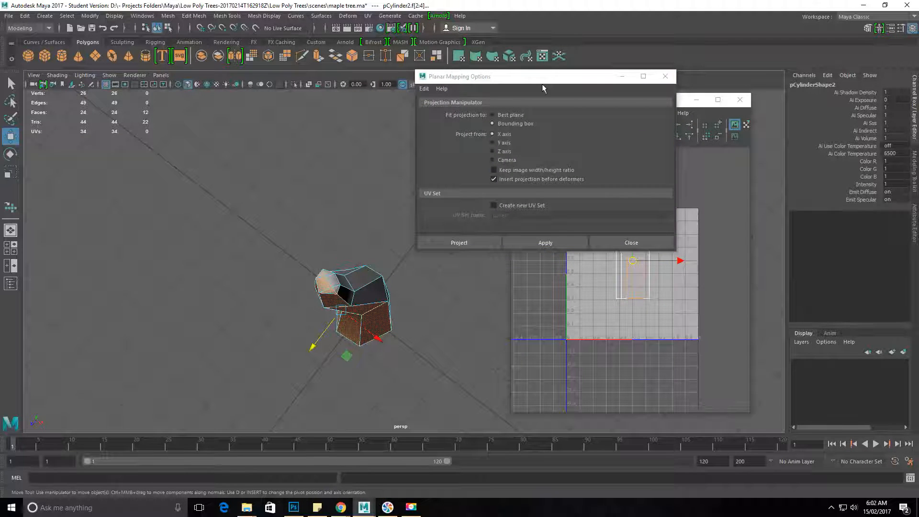
left_click_drag(540, 76, 374, 31)
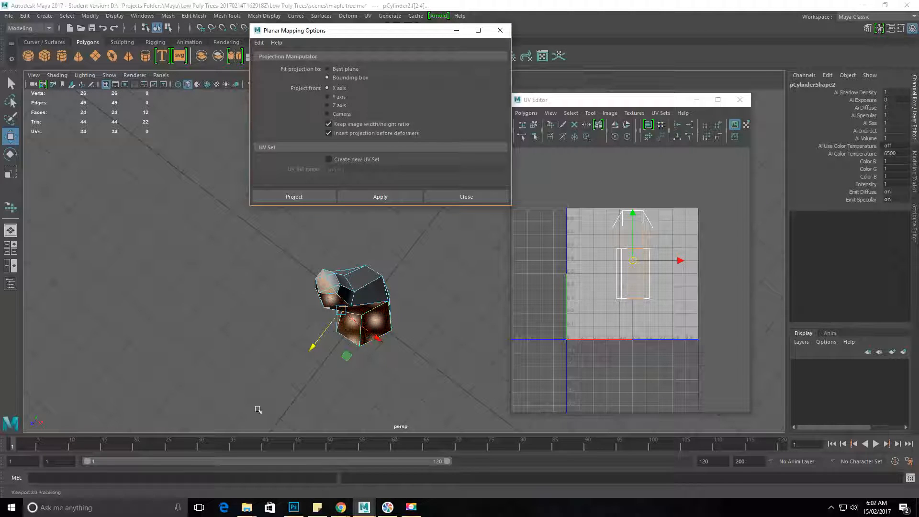
Check which axis the selected half of the trunk faces for the planar projection
left_click_drag(331, 355, 329, 414, "alt")
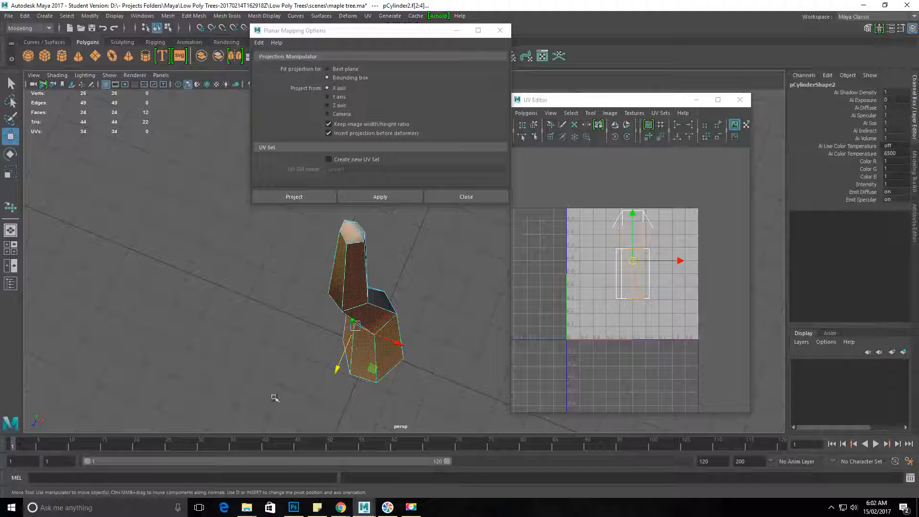
left_click_drag(184, 358, 200, 363, "alt")
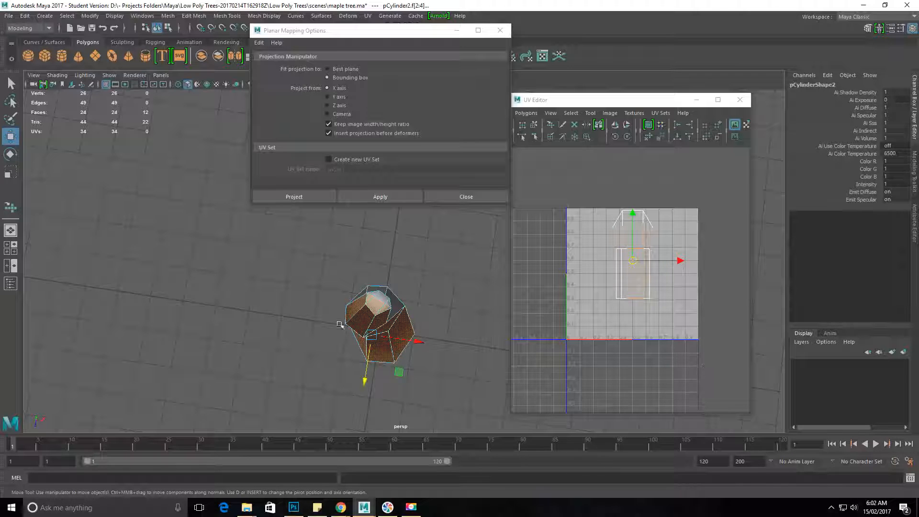
left_click_drag(301, 319, 287, 322, "alt")
left_click_drag(358, 345, 404, 353, "alt")
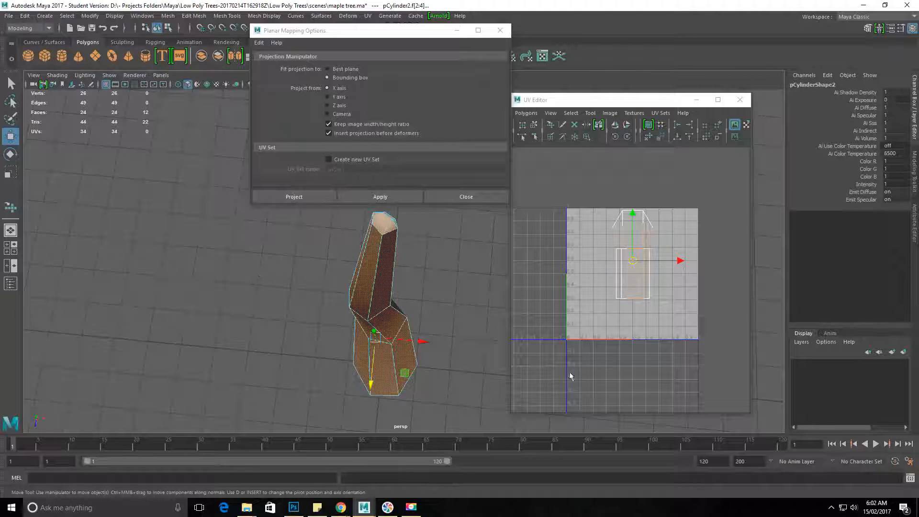
Planar-project the selected half of the trunk from the Z axis with the image width/height ratio kept
left_click_drag(378, 354, 347, 328, "alt")
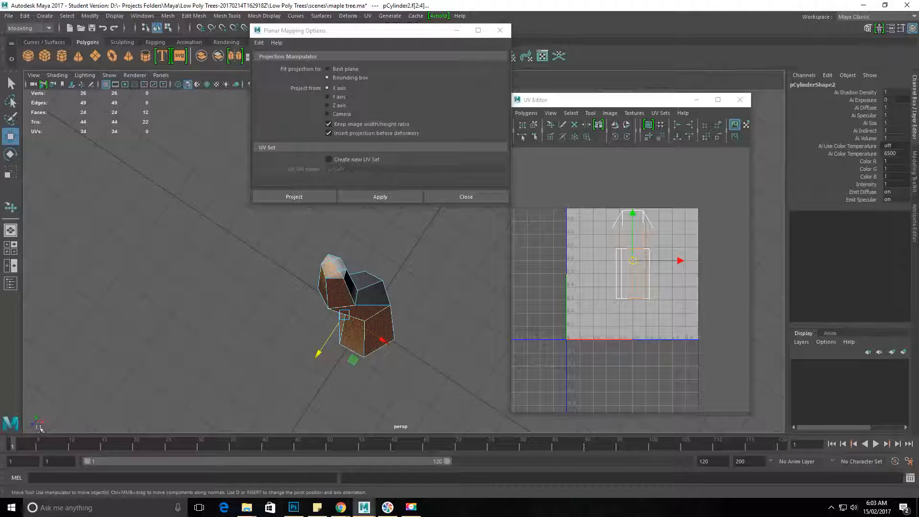
left_click(415, 392)
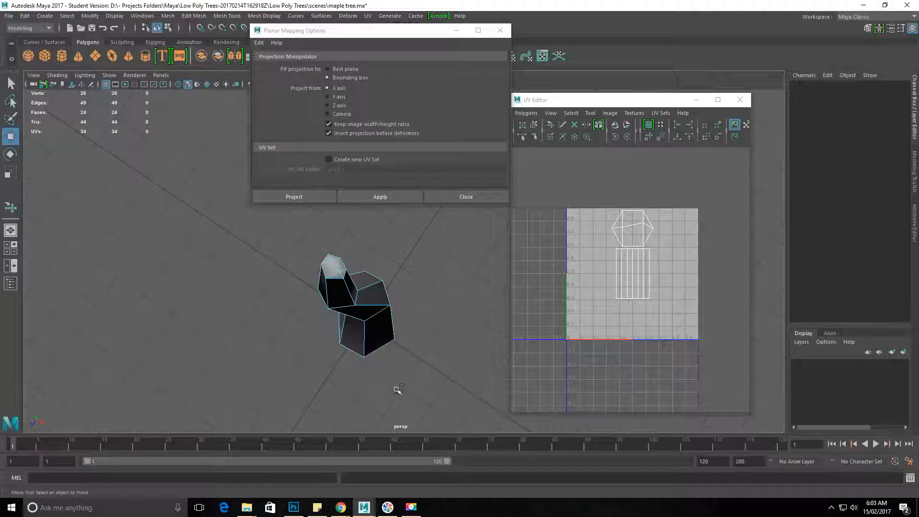
key("ctrl+z")
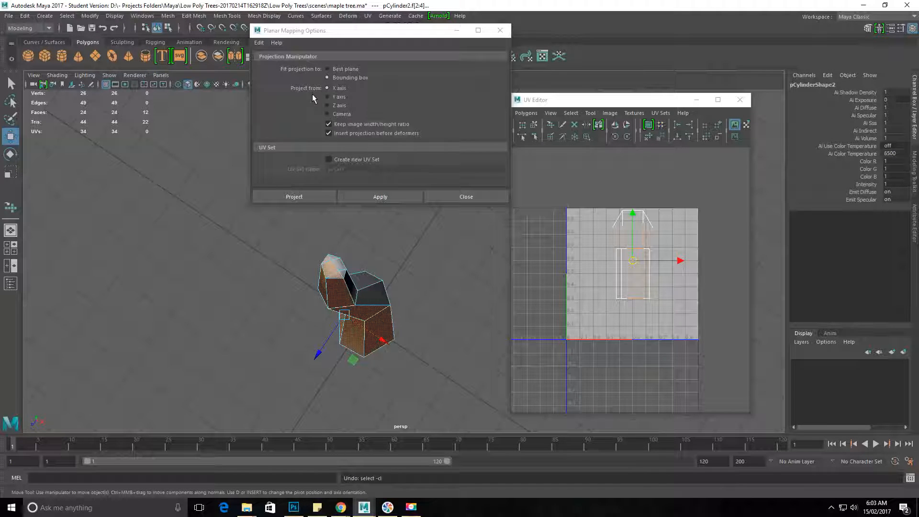
left_click(335, 105)
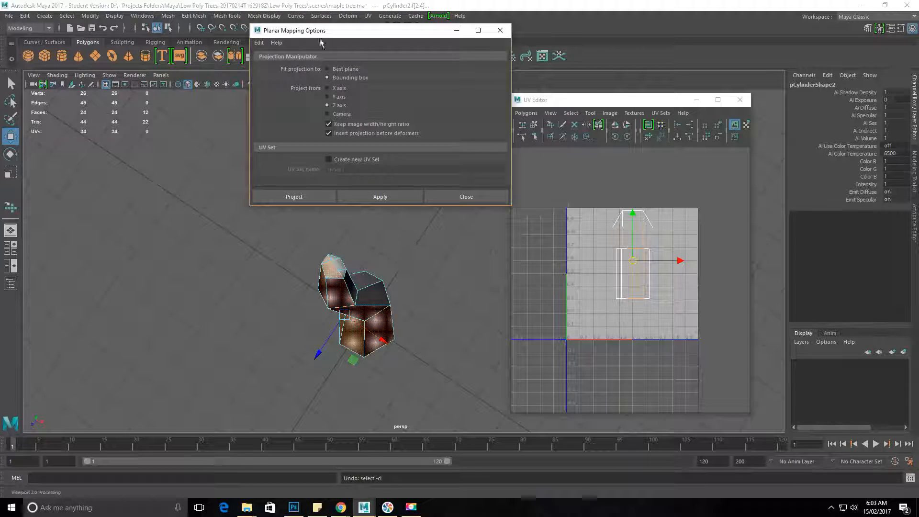
left_click(357, 197)
right_click_drag(406, 335, 193, 314, "alt")
left_click_drag(193, 314, 330, 273, "alt")
middle_click_drag(381, 291, 304, 243, "alt")
left_click_drag(305, 242, 230, 239, "alt")
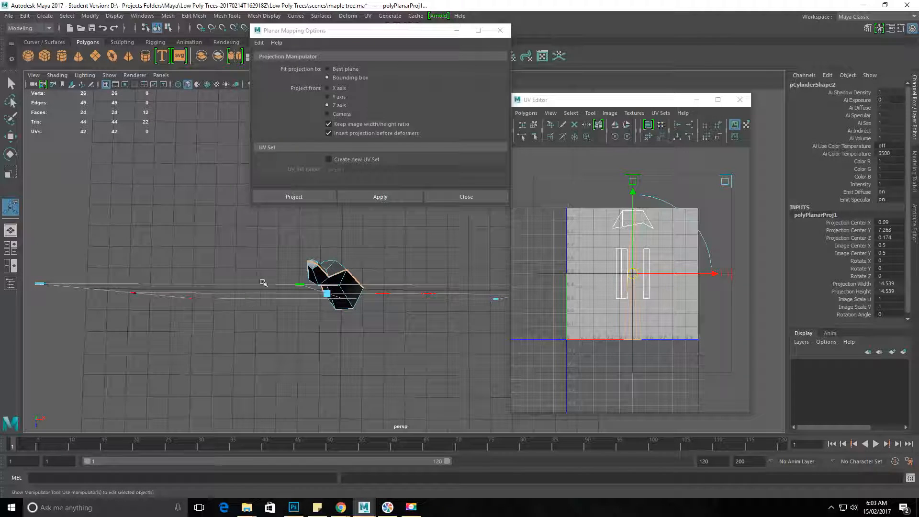
Move the projected trunk shell out of the 0–1 UV tile into the empty space beside it
right_click_drag(573, 315, 505, 321, "alt")
middle_click_drag(550, 320, 598, 319, "alt")
left_click_drag(685, 283, 581, 182)
scroll(617, 273, "up", 2)
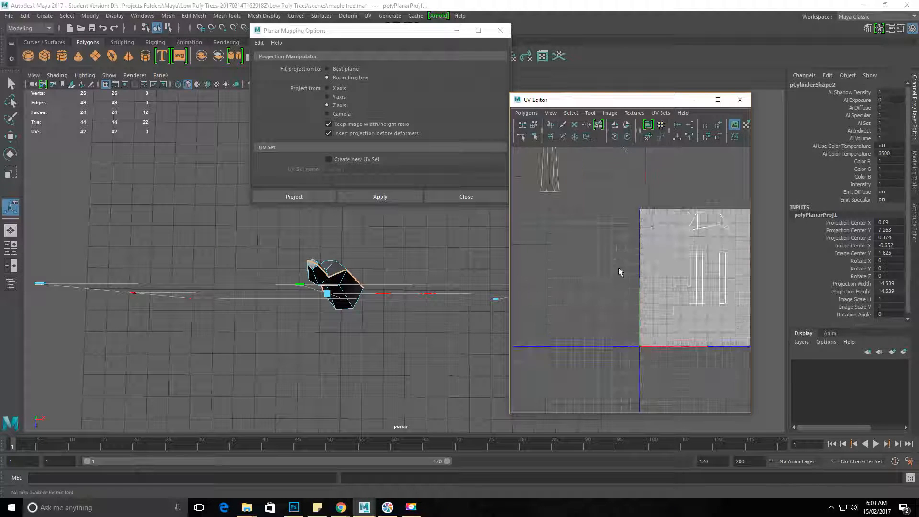
middle_click_drag(617, 261, 627, 329, "alt")
left_click_drag(563, 191, 616, 341)
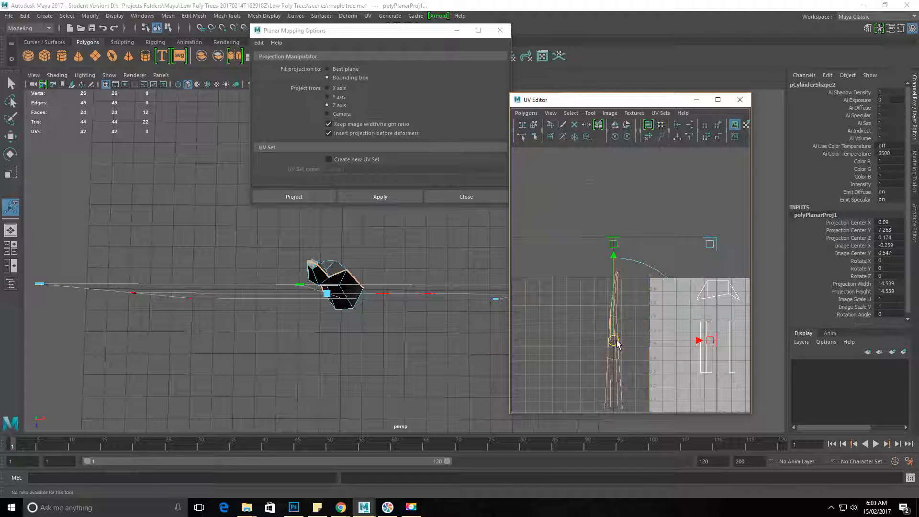
middle_click_drag(616, 344, 586, 254, "alt")
left_click_drag(588, 250, 591, 255)
left_click_drag(350, 312, 382, 313, "alt")
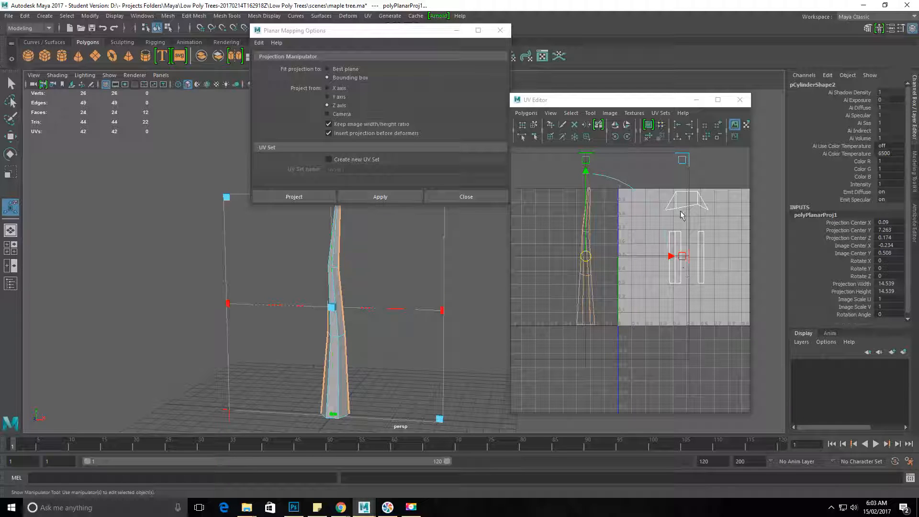
Undo the UV shell moves and the planar projection itself
left_click(594, 309)
key("ctrl+z")
key("ctrl+z")
key("ctrl+z")
key("ctrl+z")
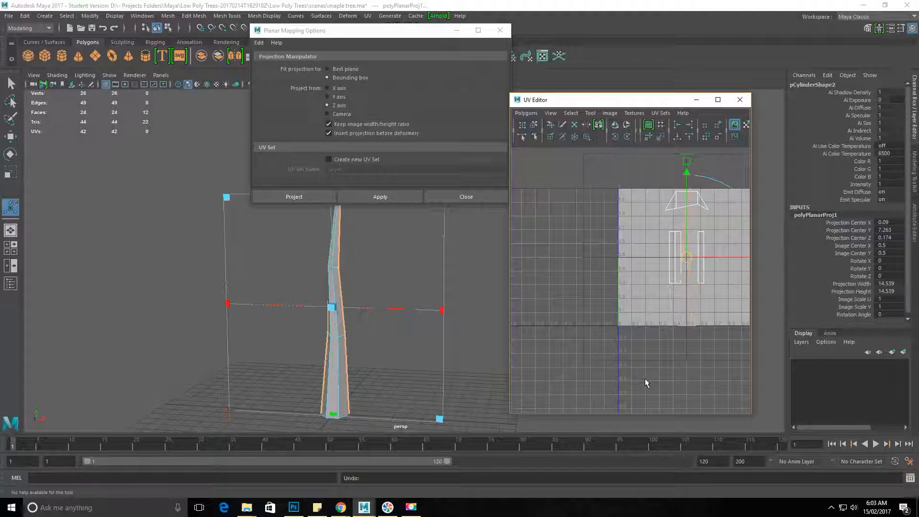
key("ctrl+z")
Try the Z-axis planar projection with Keep image width/height ratio disabled and place the shell beside the UV tile
left_click_drag(407, 267, 385, 256, "alt")
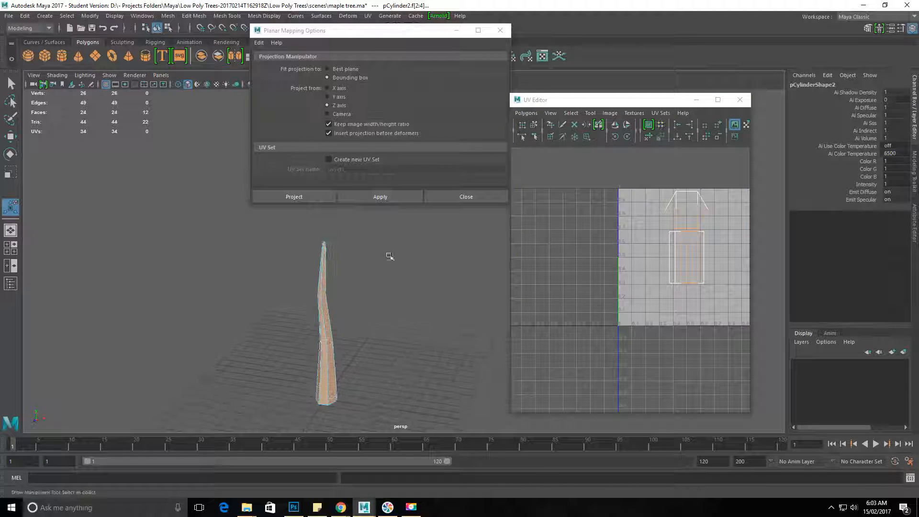
left_click(375, 126)
left_click(398, 199)
left_click_drag(686, 257, 549, 254)
middle_click_drag(559, 275, 573, 280, "alt")
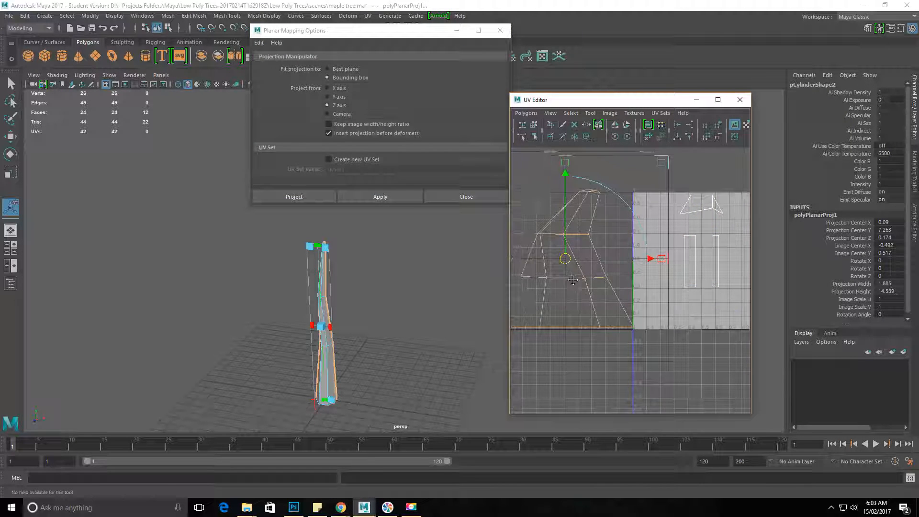
Compare the projected shell's proportions in the UV layout with the trunk's actual shape
right_click_drag(392, 317, 421, 312, "alt")
middle_click_drag(420, 312, 424, 265, "alt")
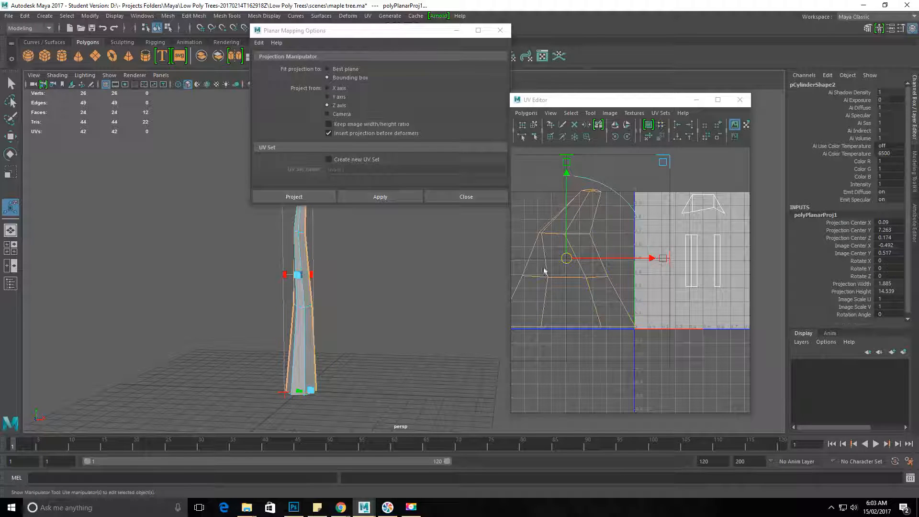
middle_click_drag(365, 275, 362, 332, "alt")
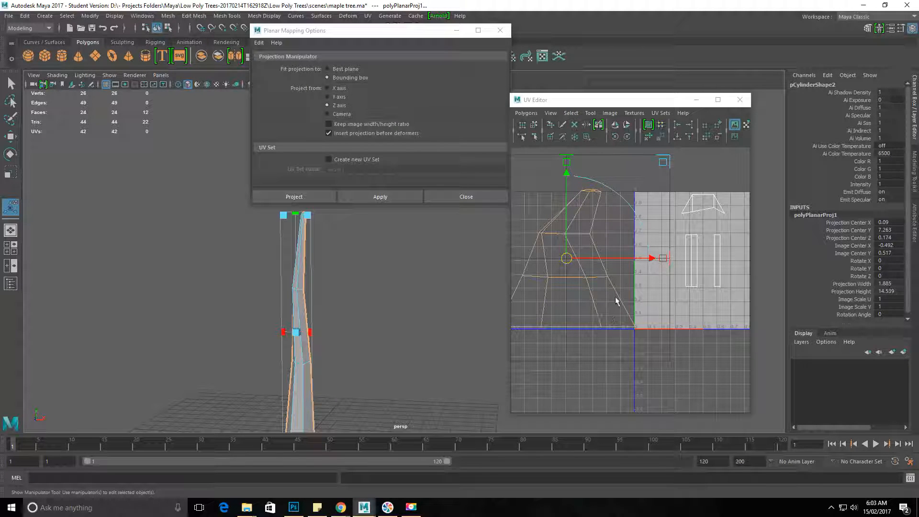
scroll(369, 381, "down", 2)
middle_click_drag(329, 284, 290, 263, "alt")
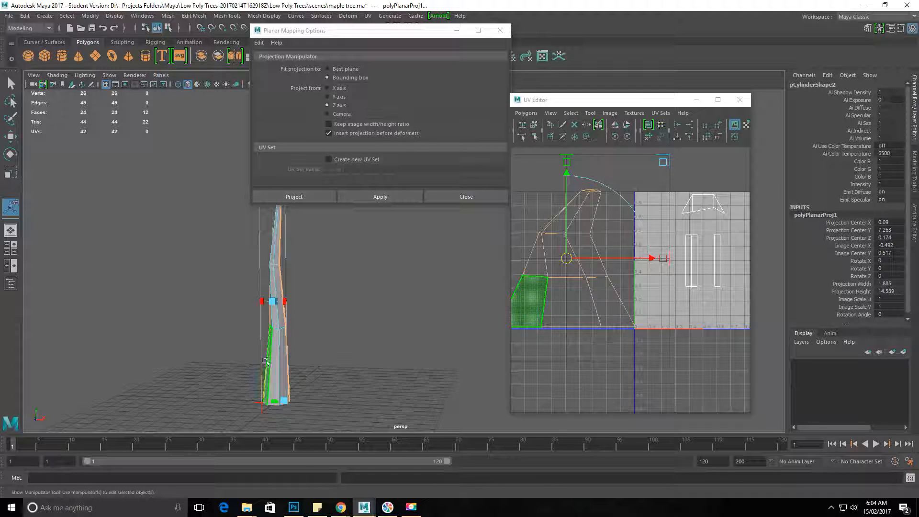
middle_click_drag(274, 320, 227, 340, "alt")
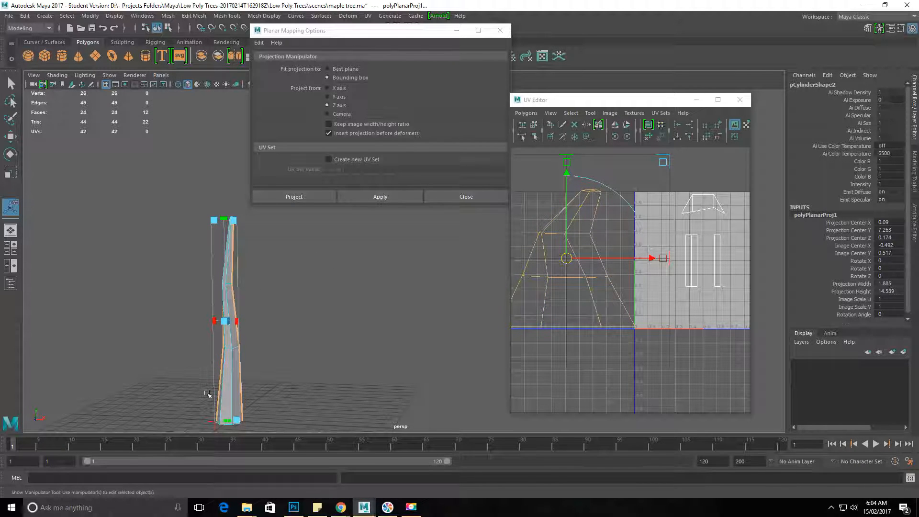
Undo that projection and project the selected half from the Z axis again with Keep image width/height ratio enabled
left_click_drag(287, 298, 382, 339, "alt")
key("ctrl+z")
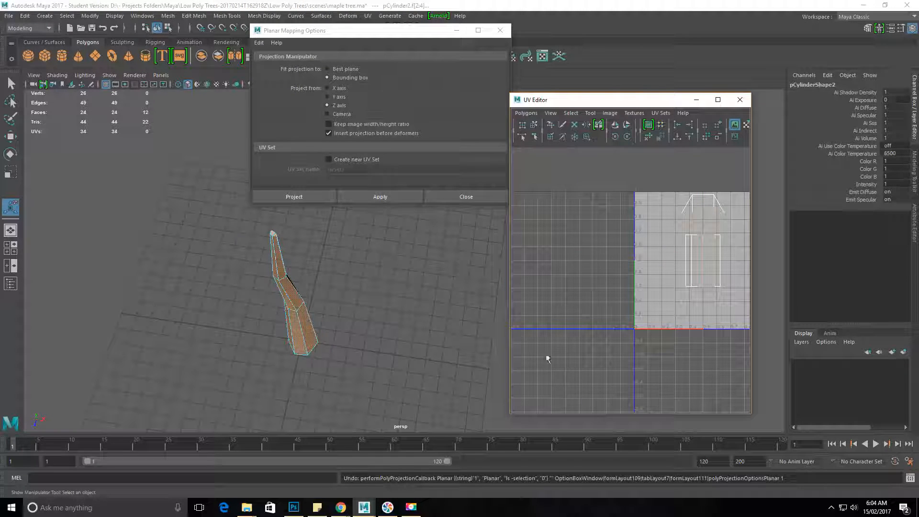
left_click(394, 157)
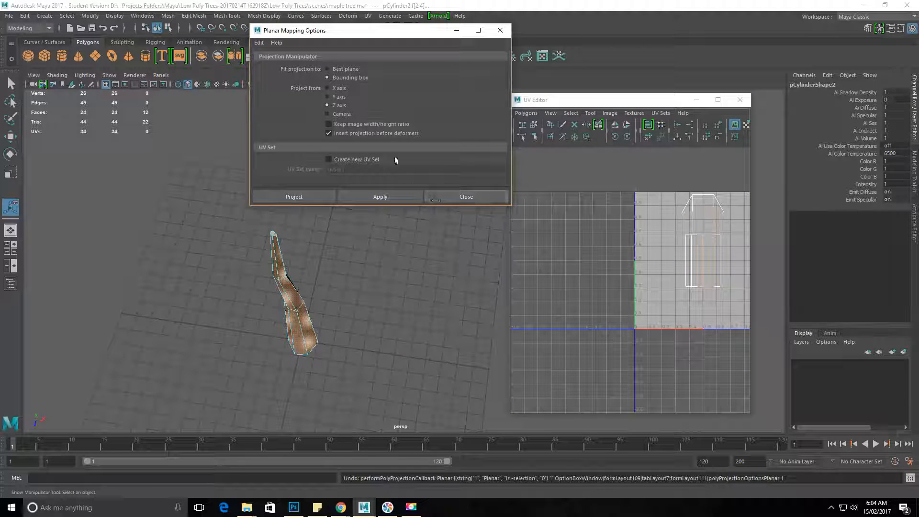
left_click(391, 196)
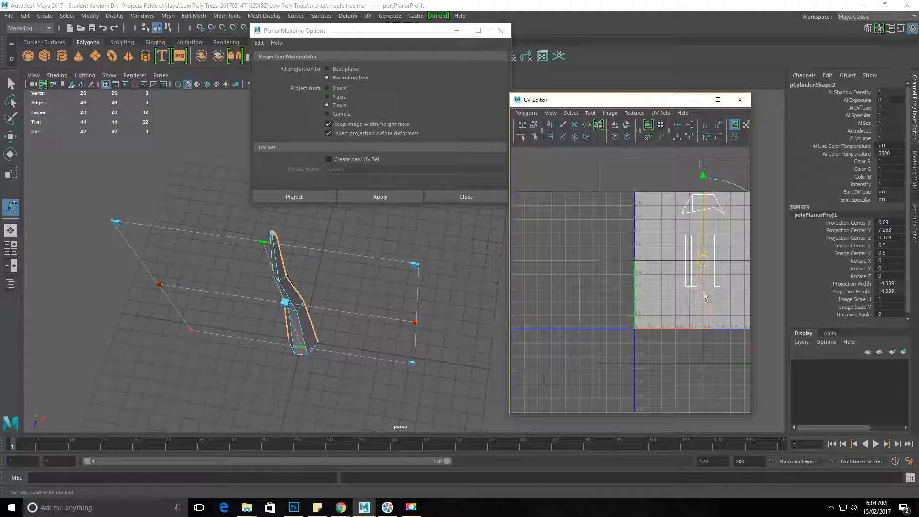
Rotate the planar projection about -10.4 degrees around Y to face the selected half of the trunk
left_click_drag(360, 325, 347, 290, "alt")
left_click_drag(258, 293, 426, 290, "alt")
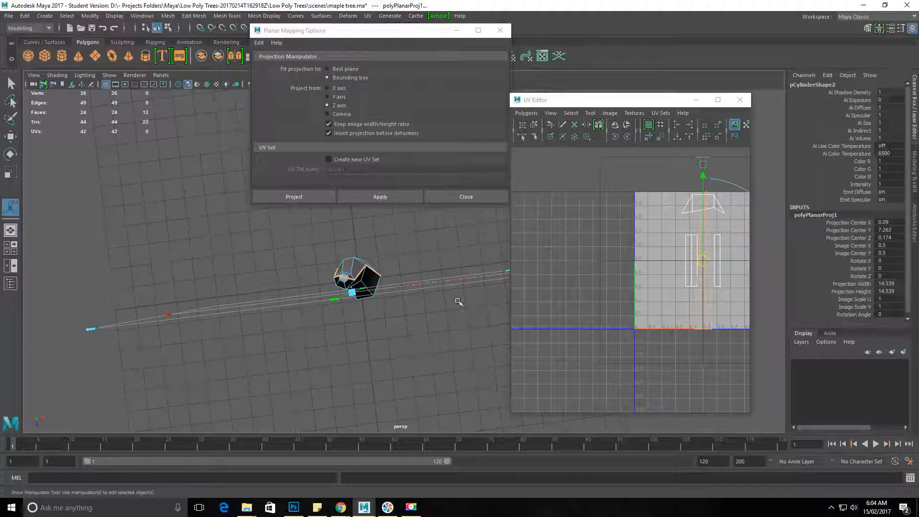
left_click_drag(250, 269, 273, 269, "alt")
left_click_drag(190, 376, 196, 311, "alt")
middle_click_drag(200, 361, 213, 300, "alt")
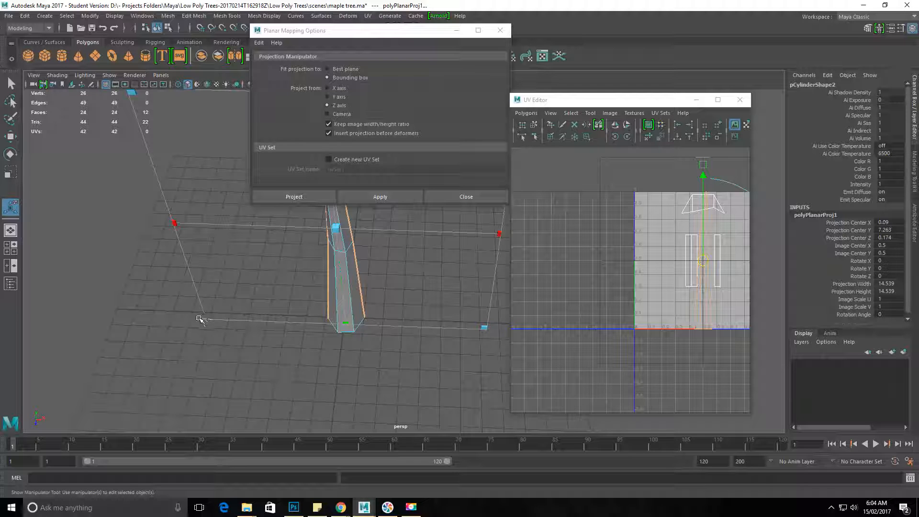
left_click(205, 317)
middle_click_drag(242, 314, 201, 367, "alt")
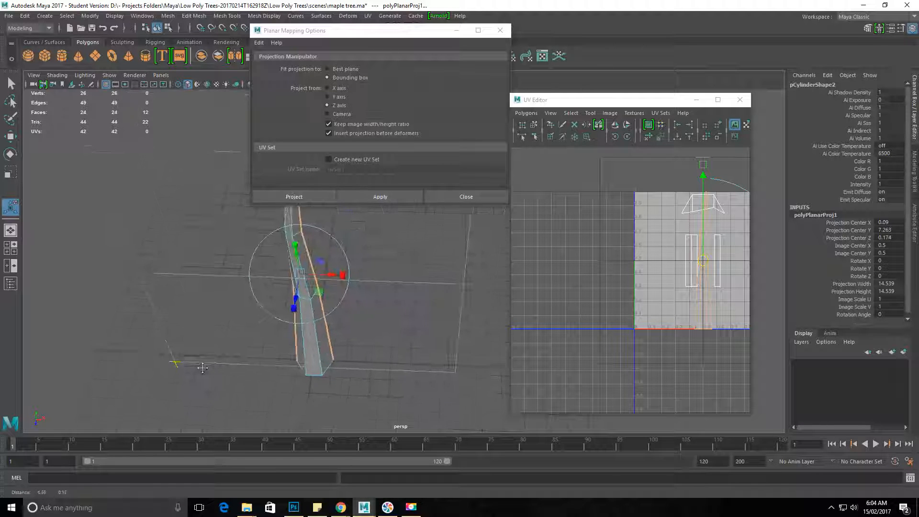
left_click_drag(276, 365, 316, 251, "alt")
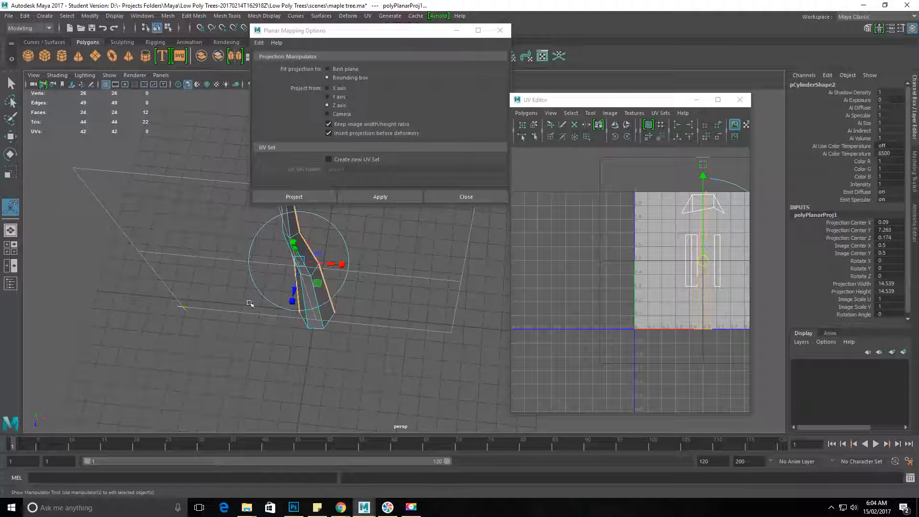
left_click(319, 258)
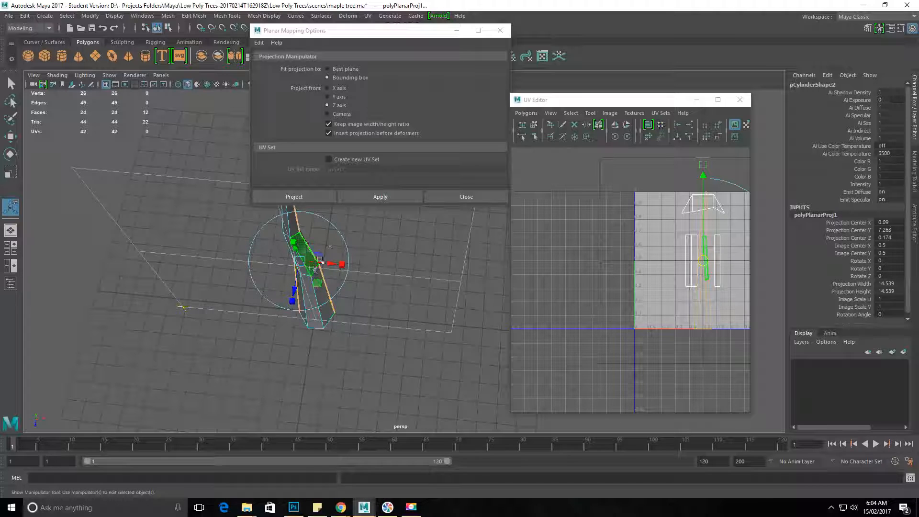
left_click(345, 244)
left_click_drag(329, 290, 399, 303)
left_click_drag(400, 336, 354, 335, "alt")
Move the projected trunk shell out of the 0–1 UV tile into the empty space above it
scroll(697, 324, "down", 3)
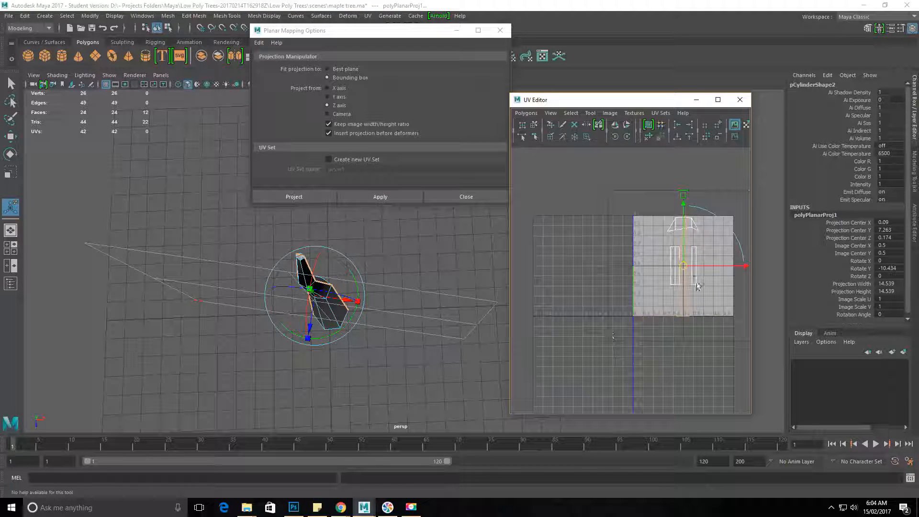
left_click_drag(684, 266, 607, 180)
scroll(603, 258, "down", 2)
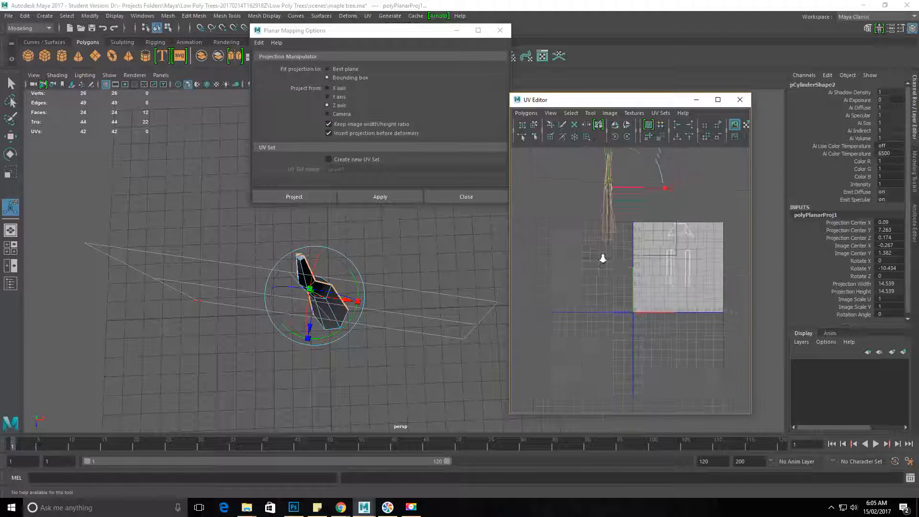
middle_click_drag(612, 264, 605, 313, "alt")
left_click_drag(605, 245, 619, 271)
Leave the projection manipulator and activate the Move tool on the projected shell's faces
right_click(616, 253)
right_click_drag(635, 266, 616, 276)
left_click_drag(646, 259, 634, 280)
middle_click_drag(607, 279, 604, 271, "alt")
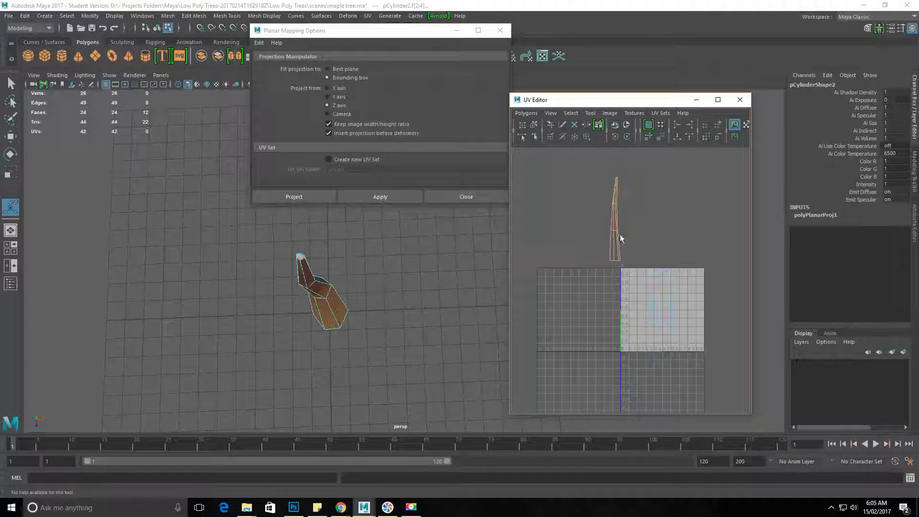
key("w")
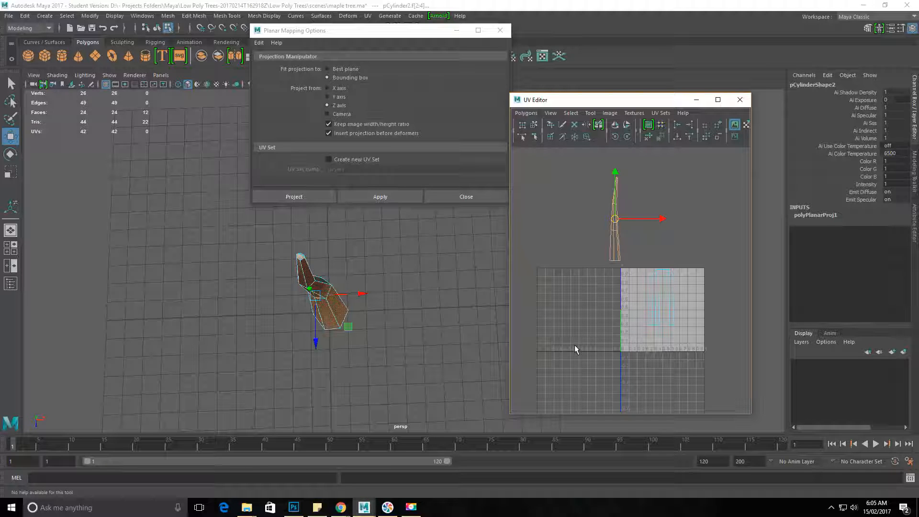
Examine the projected shell and the remaining UVs in the tile against the selected faces on the trunk
scroll(668, 351, "down", 2)
scroll(701, 359, "up", 3)
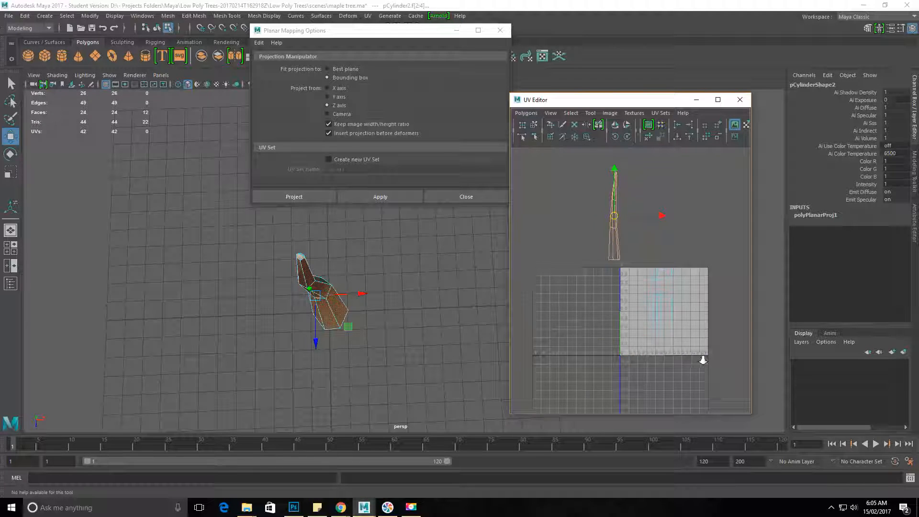
middle_click_drag(689, 339, 648, 328, "alt")
middle_click_drag(640, 281, 616, 251, "alt")
mouse_move(542, 275)
middle_mouse_down("alt")
mouse_move(578, 268)
mouse_move(542, 276)
middle_mouse_up("alt")
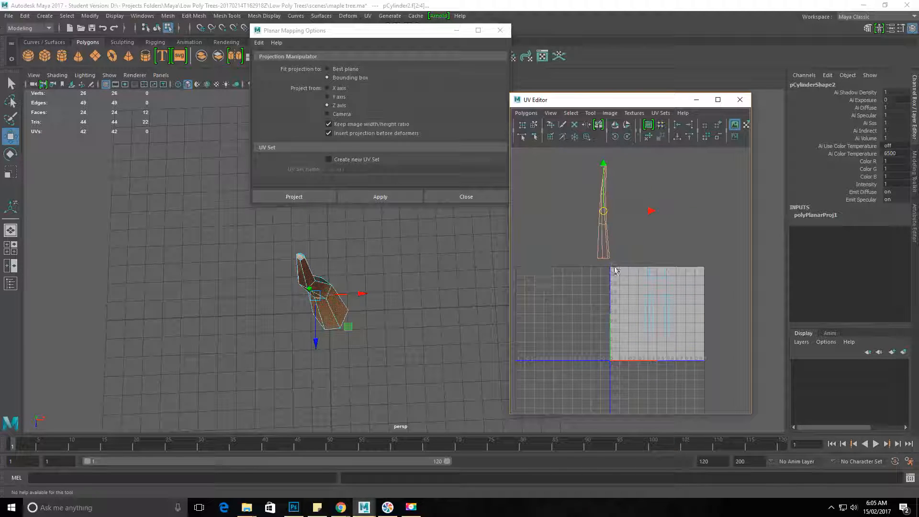
right_click_drag(624, 263, 589, 269, "alt")
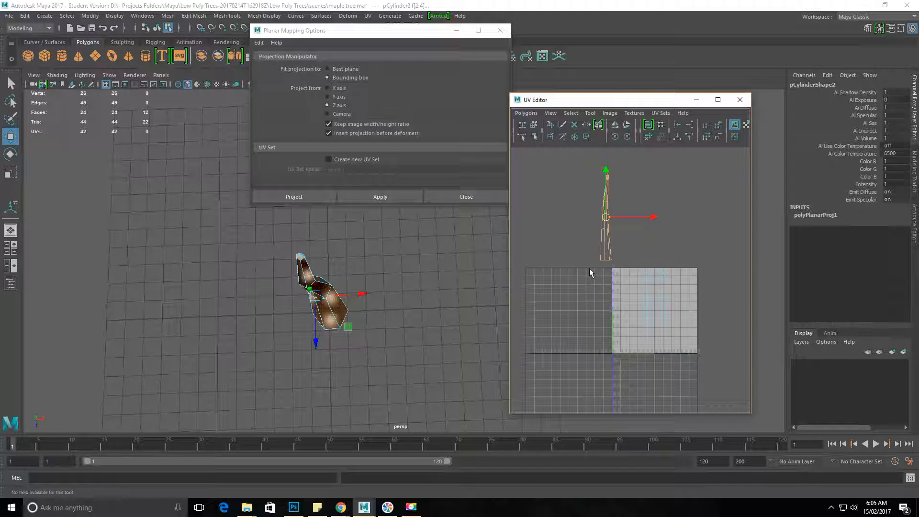
right_click_drag(694, 322, 716, 330, "alt")
middle_click_drag(685, 299, 611, 285, "alt")
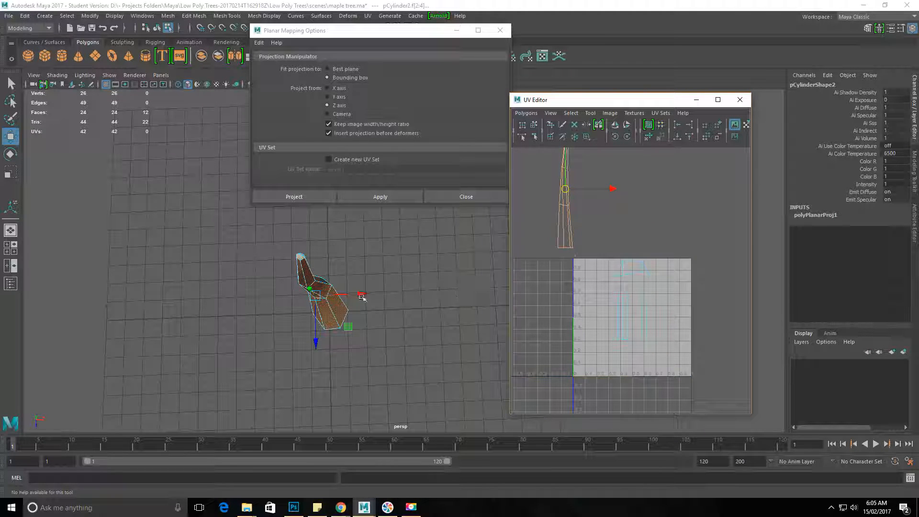
left_click_drag(382, 308, 354, 301, "alt")
right_click_drag(334, 300, 337, 260)
left_click_drag(355, 365, 391, 358, "alt")
middle_click_drag(564, 294, 561, 323, "alt")
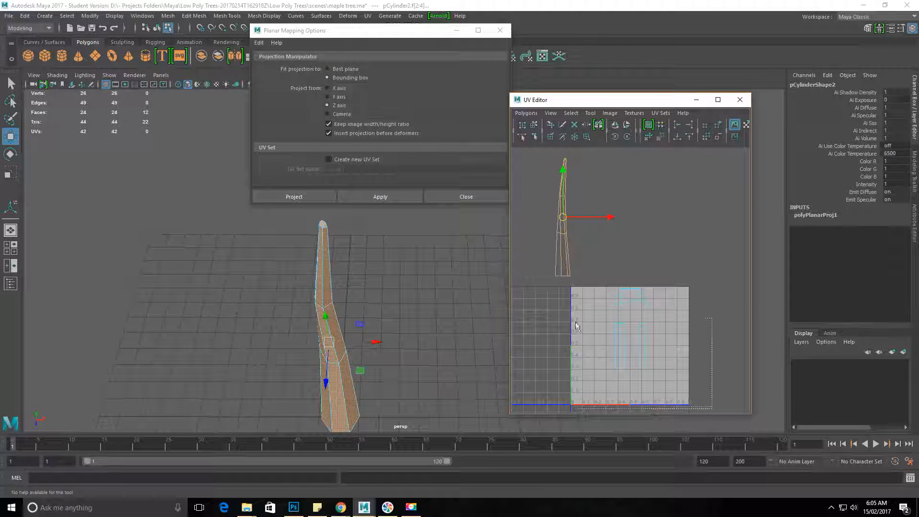
Select the UV faces remaining in the tile and those of the projected shell in turn to check their locations on the trunk
left_click_drag(590, 268, 590, 269)
left_click_drag(267, 295, 272, 256, "alt")
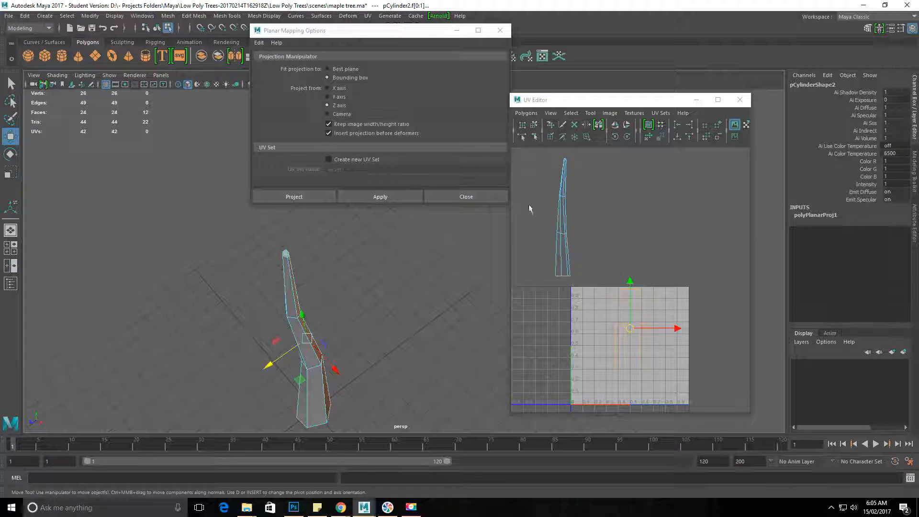
left_click_drag(536, 153, 594, 287)
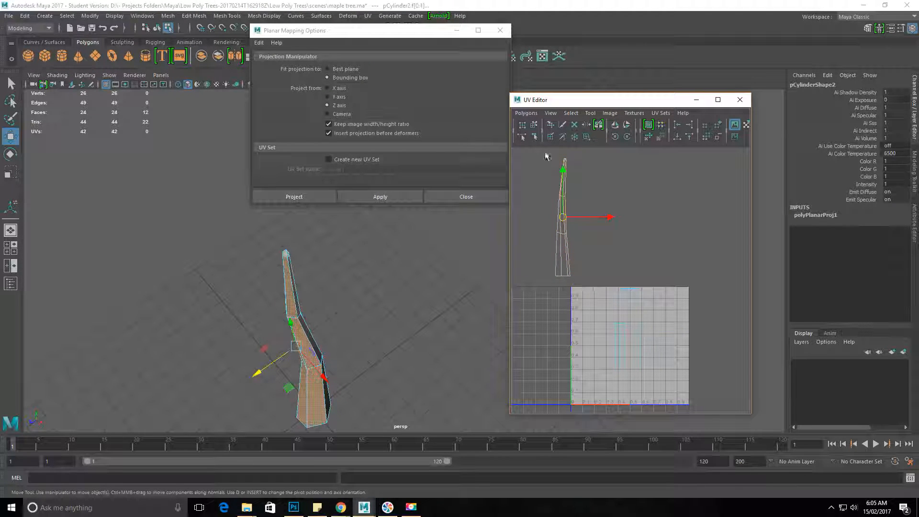
left_click_drag(232, 378, 278, 289, "alt")
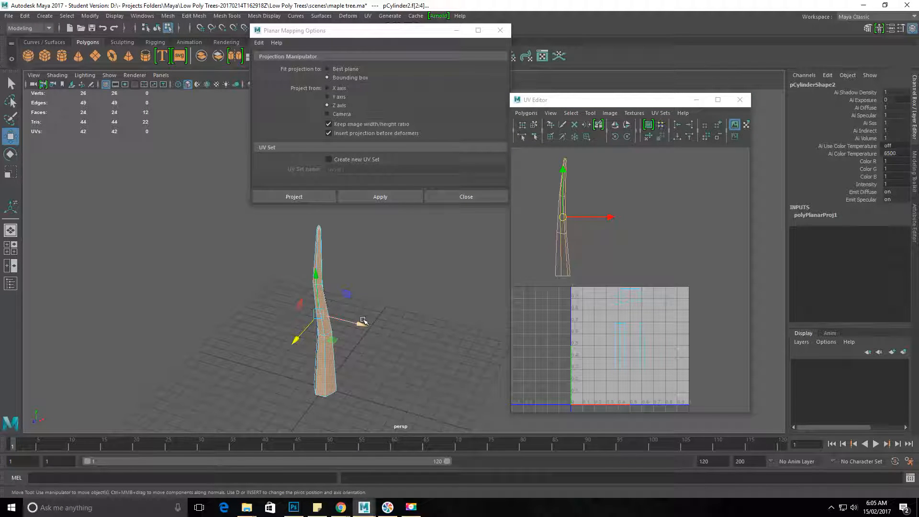
Inspect the trunk from several sides, selecting individual faces to check which ones still lack a new projection
left_click_drag(362, 321, 101, 167, "alt")
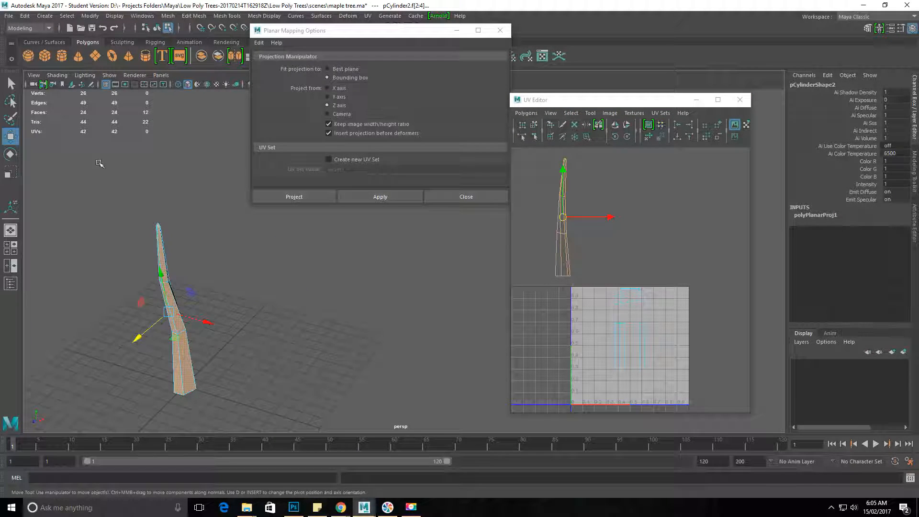
left_click_drag(178, 400, 260, 445)
left_click_drag(243, 353, 306, 366, "alt")
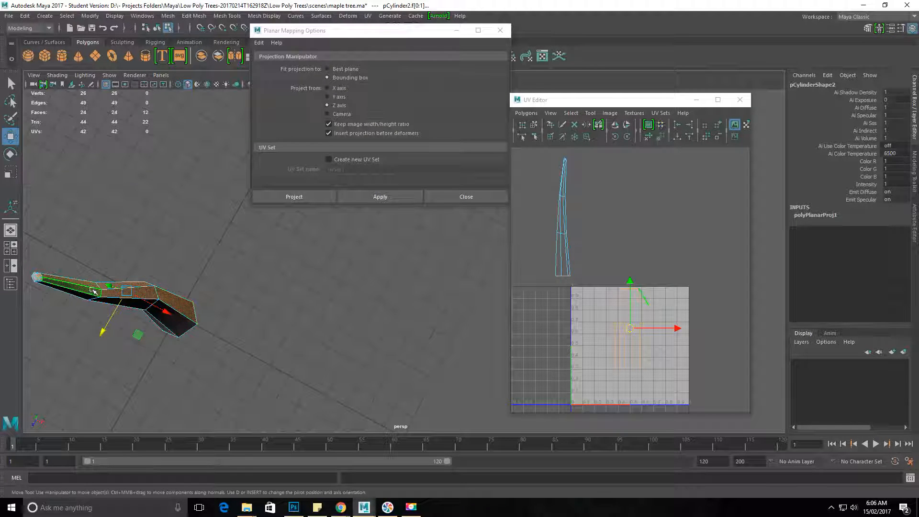
middle_click_drag(154, 305, 266, 332, "alt")
left_click_drag(223, 263, 126, 295, "alt")
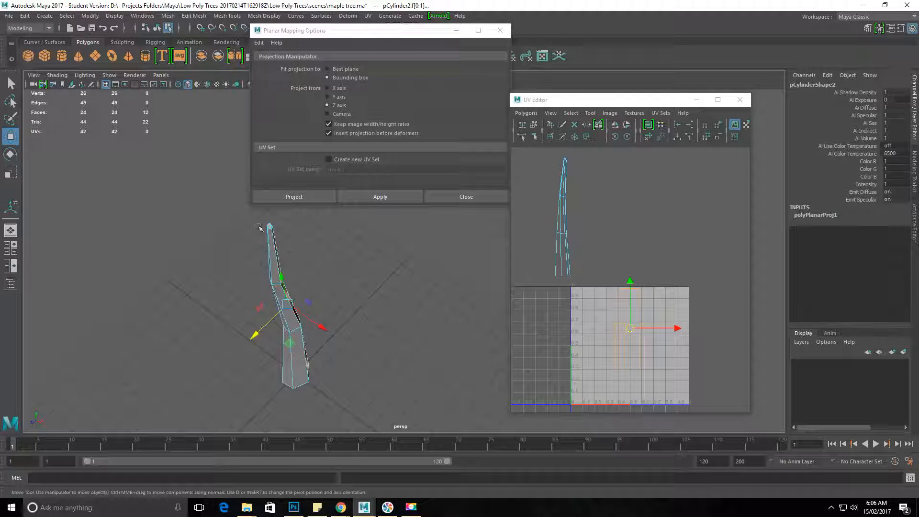
left_click(600, 304)
key("ctrl+z")
left_click_drag(361, 331, 287, 320, "alt")
left_click_drag(344, 272, 299, 287, "alt")
left_click(299, 288)
left_click(292, 268, "shift")
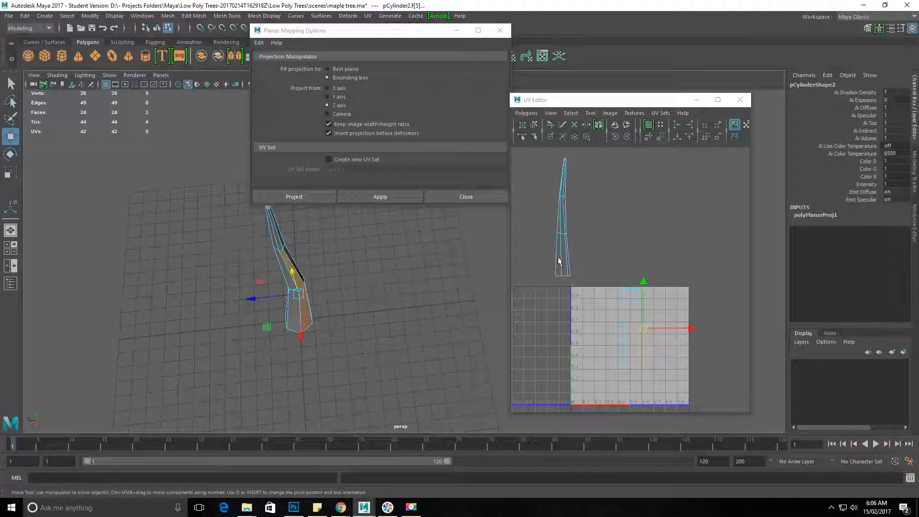
Select all faces whose UVs remain in the 0–1 tile and move them into the empty space above it
left_click_drag(594, 242, 695, 382)
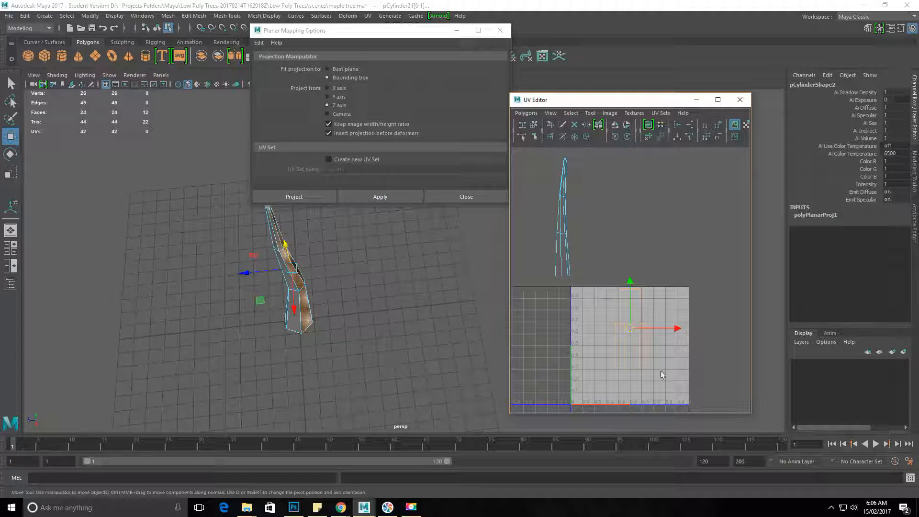
left_click_drag(629, 326, 634, 248)
left_click_drag(344, 228, 353, 315, "alt")
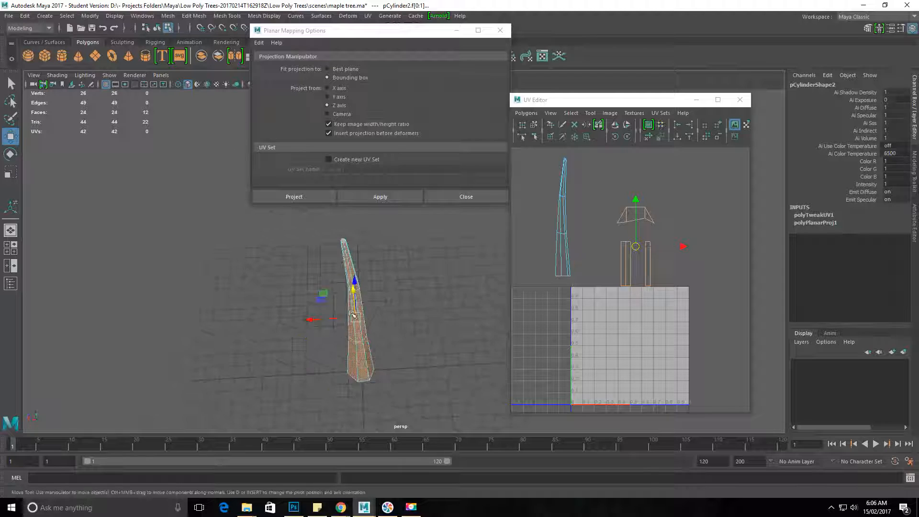
left_click_drag(437, 318, 414, 314, "alt")
left_click_drag(471, 284, 461, 338, "alt")
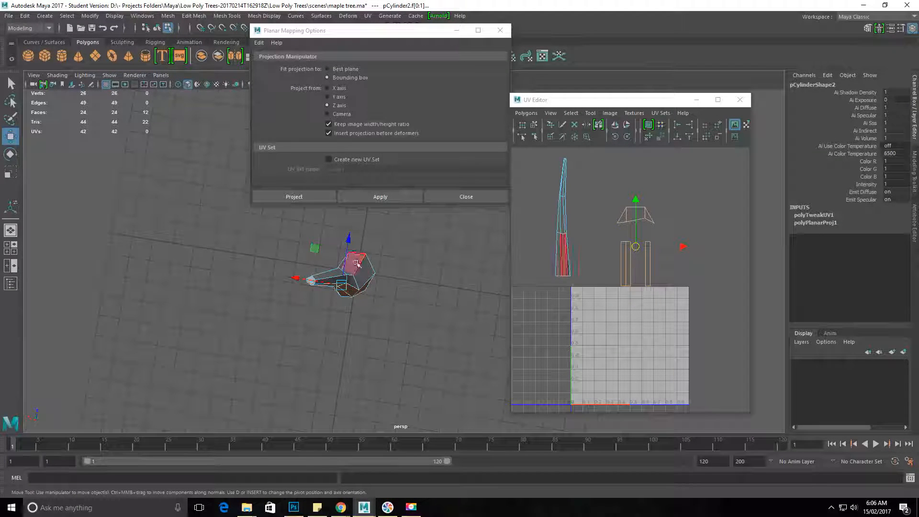
left_click_drag(404, 314, 375, 164, "alt")
left_click_drag(493, 268, 460, 254, "alt")
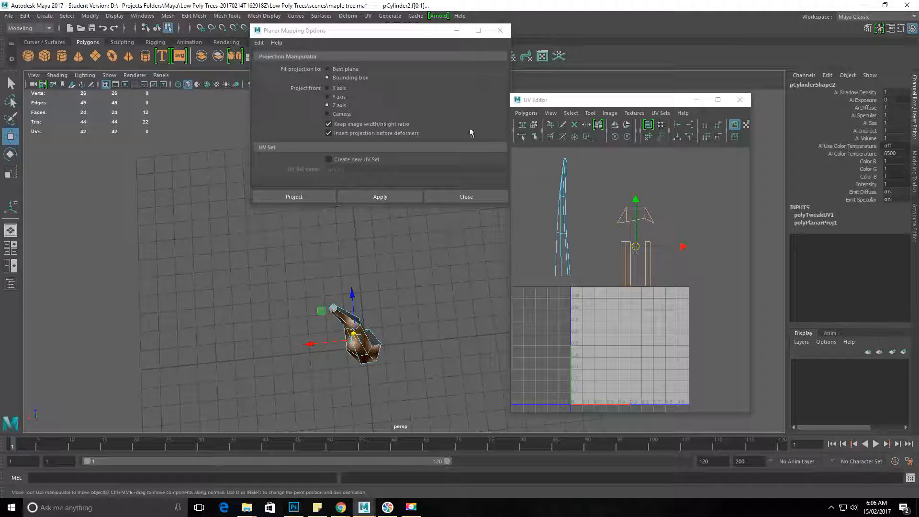
Apply a Z-axis planar projection to the selected half of the trunk and move the new shell beside the first one
left_click(385, 197)
left_click_drag(610, 287, 591, 218)
right_click_drag(598, 251, 623, 291, "alt")
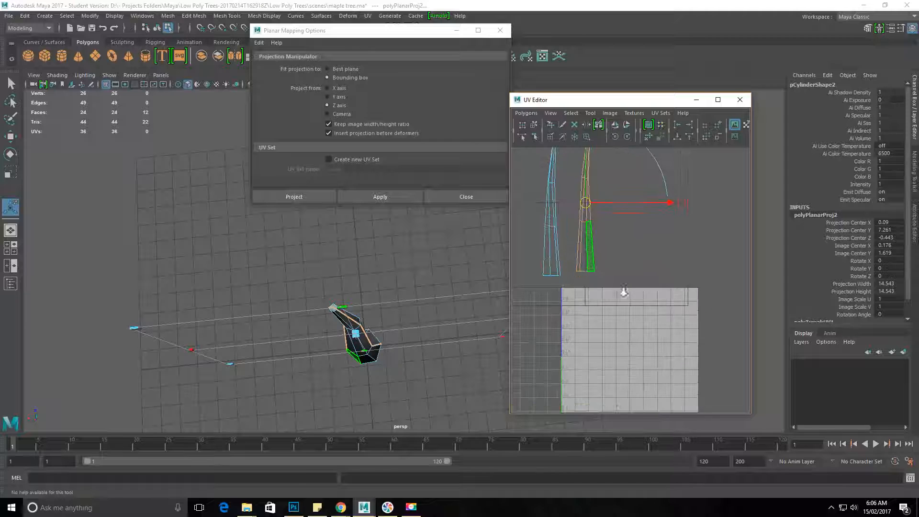
scroll(408, 348, "up", 5)
Examine the seams between the trunk's two halves and match its faces to the two UV shells
left_click_drag(434, 299, 389, 333, "alt")
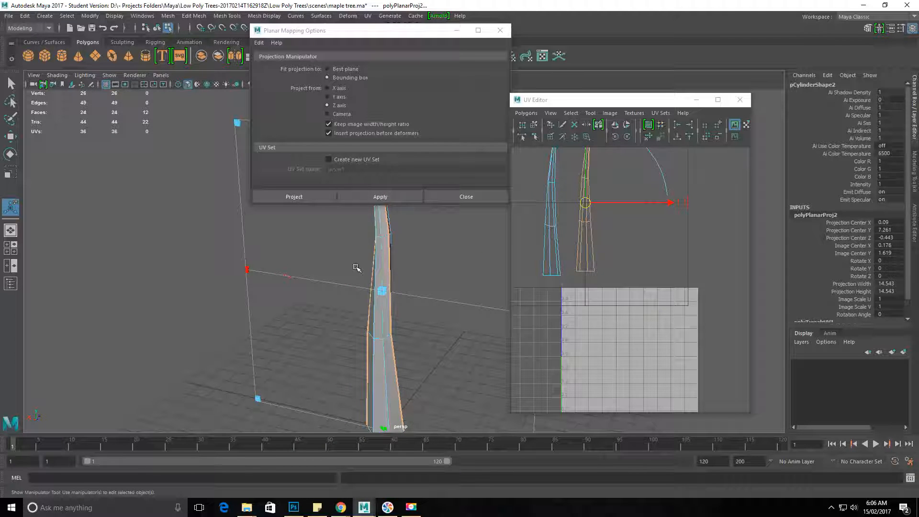
left_click_drag(342, 404, 371, 418, "alt")
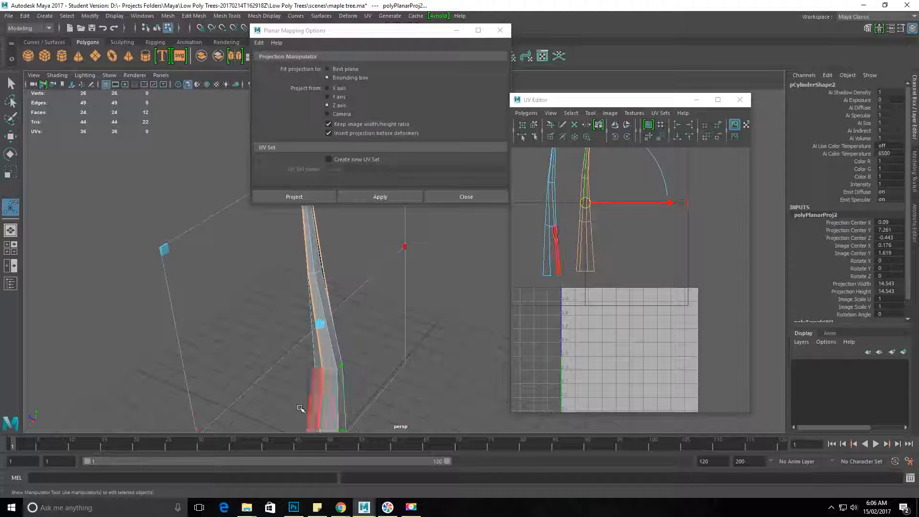
left_click_drag(421, 378, 303, 378, "alt")
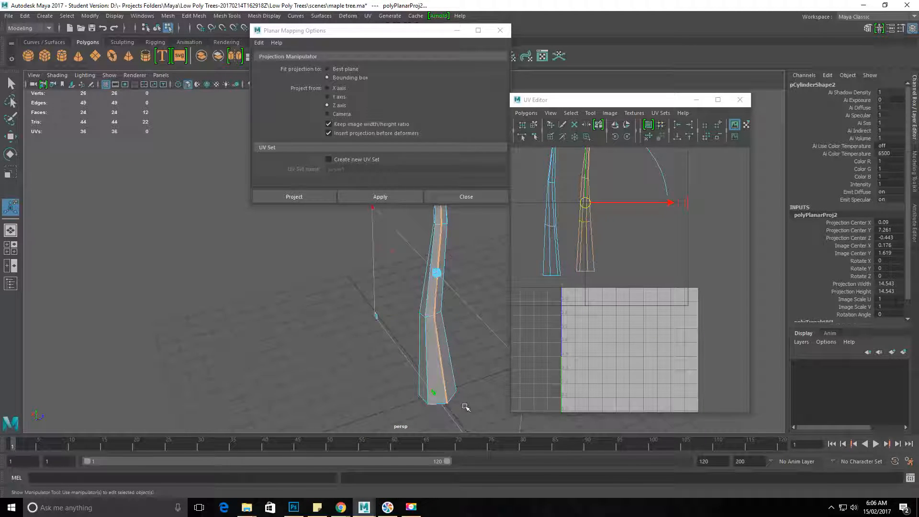
middle_click_drag(444, 369, 271, 372, "alt")
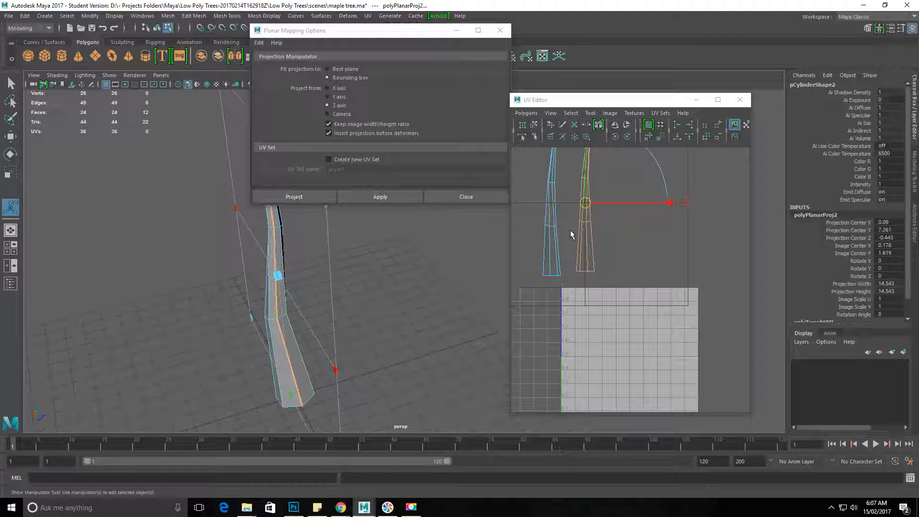
left_click_drag(212, 356, 383, 390, "alt")
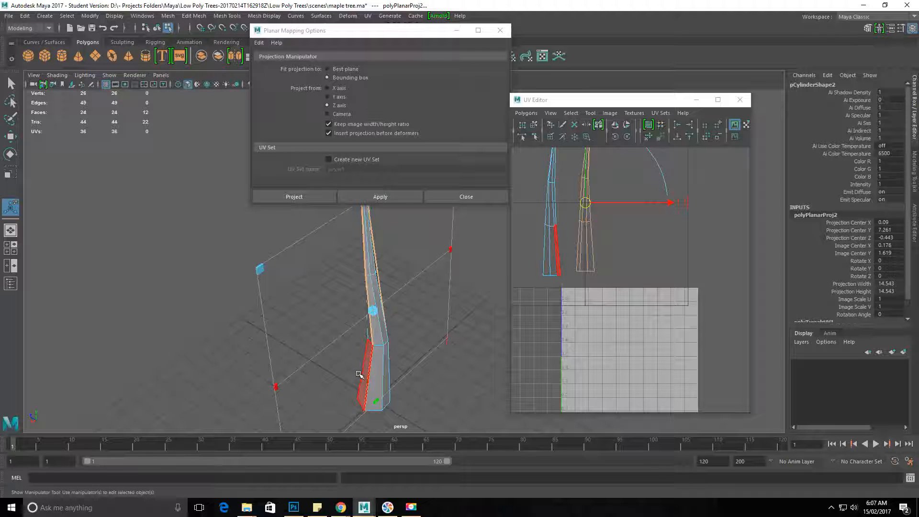
left_click_drag(385, 357, 393, 362, "alt")
middle_click_drag(392, 362, 362, 419, "alt")
middle_click_drag(585, 254, 596, 331, "alt")
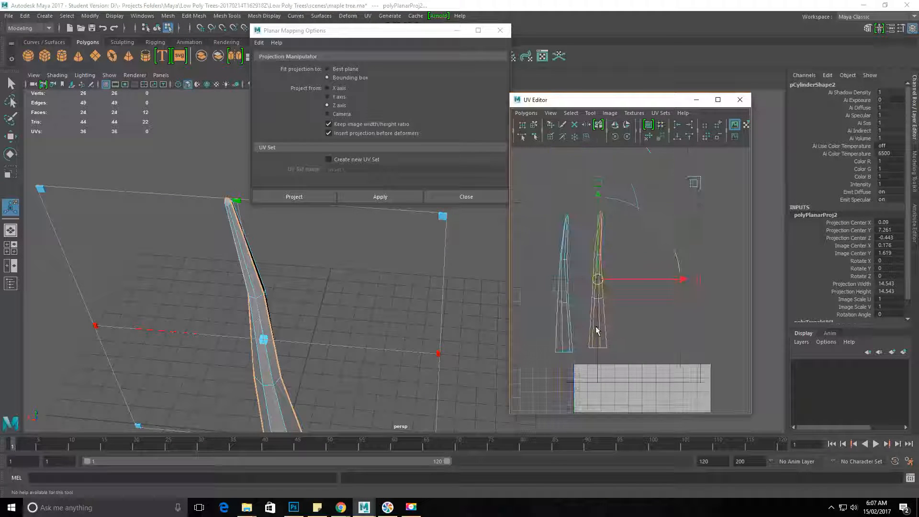
Move the second shell close beside the first one and widen the UV Editor to show both
left_click_drag(596, 282, 582, 287)
left_click_drag(507, 209, 322, 209)
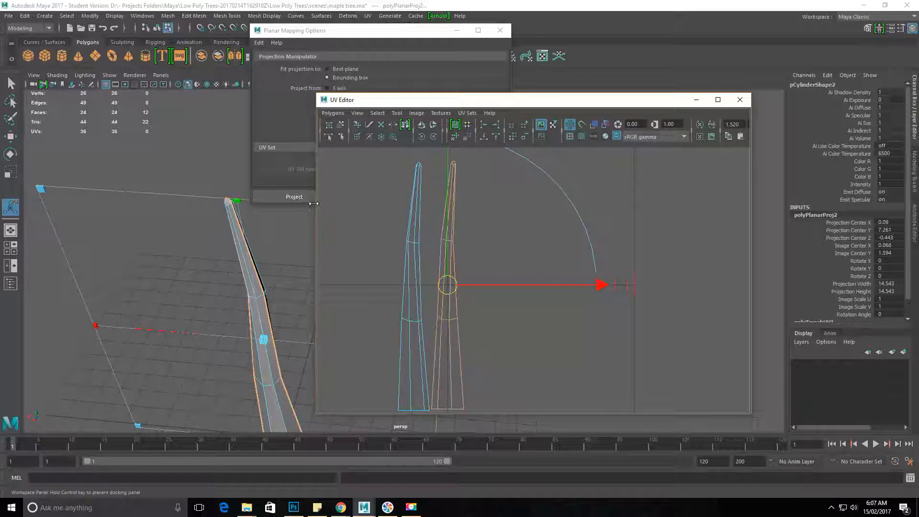
right_click_drag(396, 272, 381, 270, "alt")
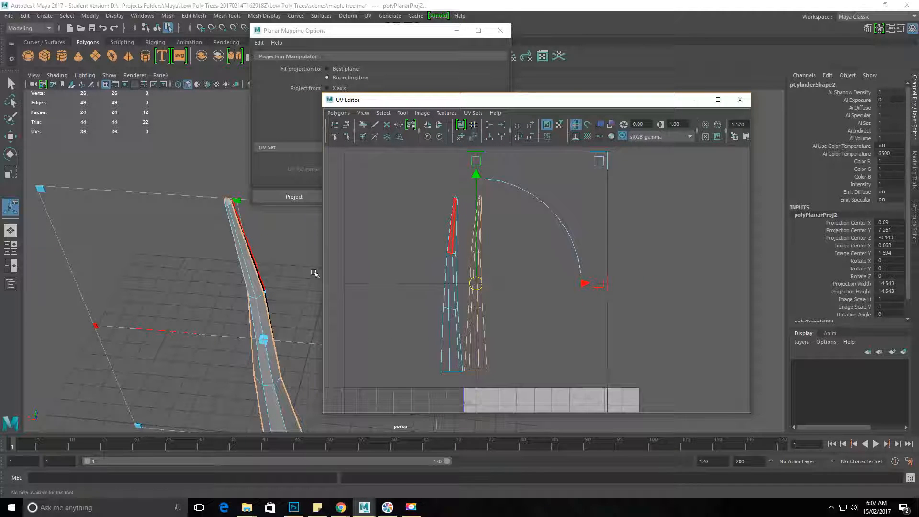
middle_click_drag(313, 273, 367, 225, "alt")
middle_click_drag(432, 256, 541, 232, "alt")
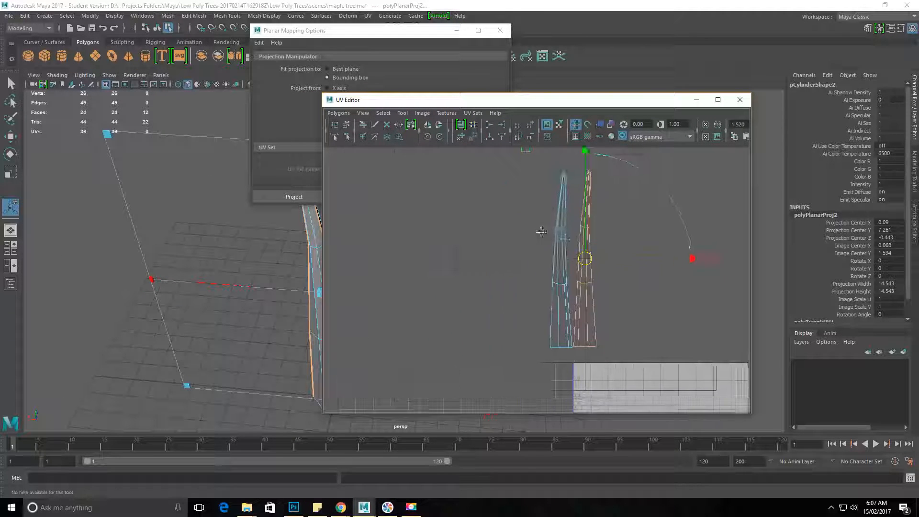
Maximize the UV Editor and compare which border edges the two trunk shells share
left_click(715, 102)
left_click(666, 288)
right_click_drag(654, 335, 329, 242, "alt")
left_click(402, 202)
right_click_drag(401, 200, 412, 201)
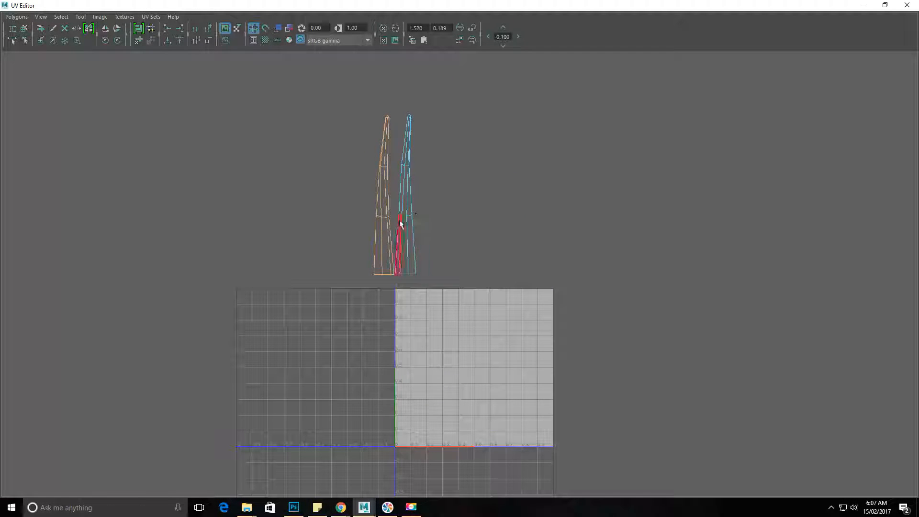
right_click(401, 225)
left_click(403, 194)
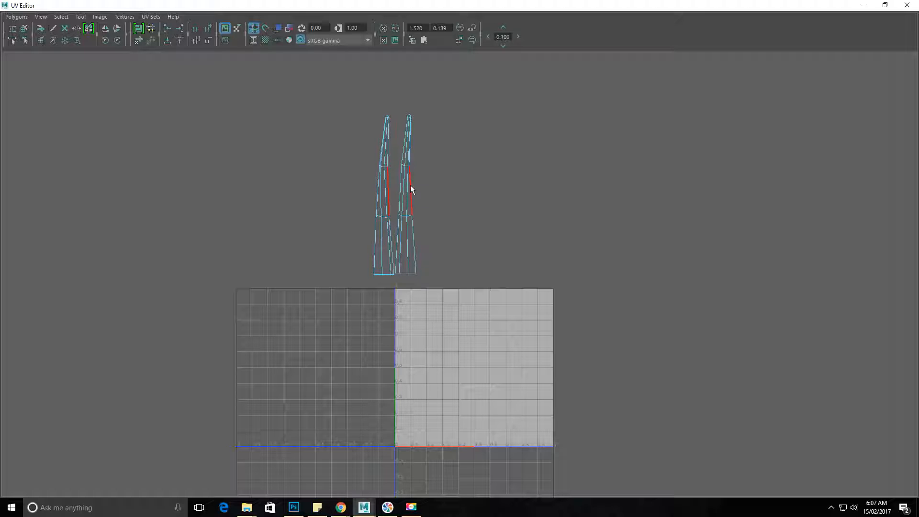
left_click(422, 222)
left_click(409, 239)
right_click(407, 201)
left_click(389, 188)
left_click(407, 177)
left_click(406, 187)
Select the second trunk shell and flip it horizontally so its shared border faces the first shell
right_click_drag(408, 190, 378, 180)
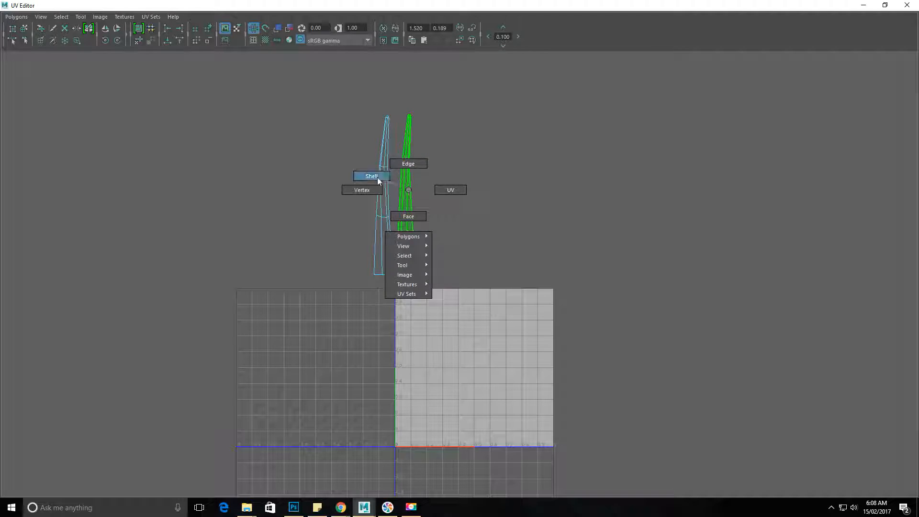
left_click(403, 210)
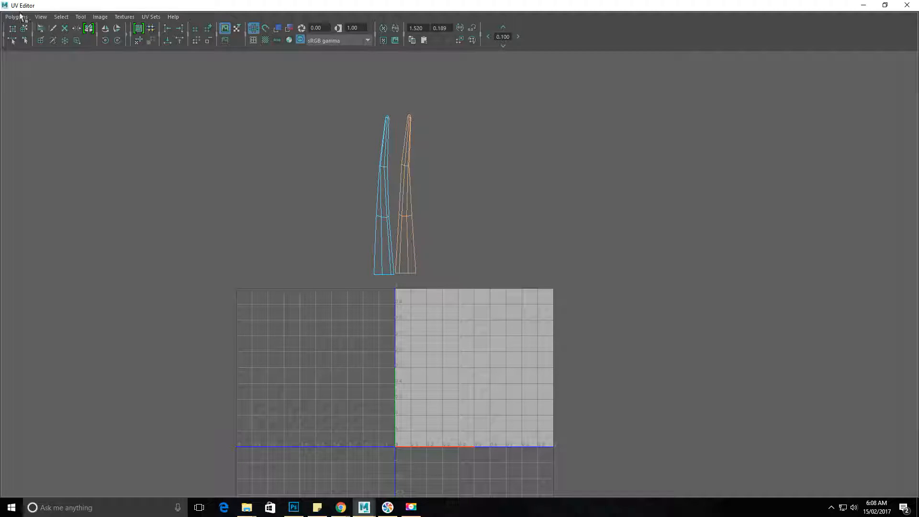
left_click(15, 18)
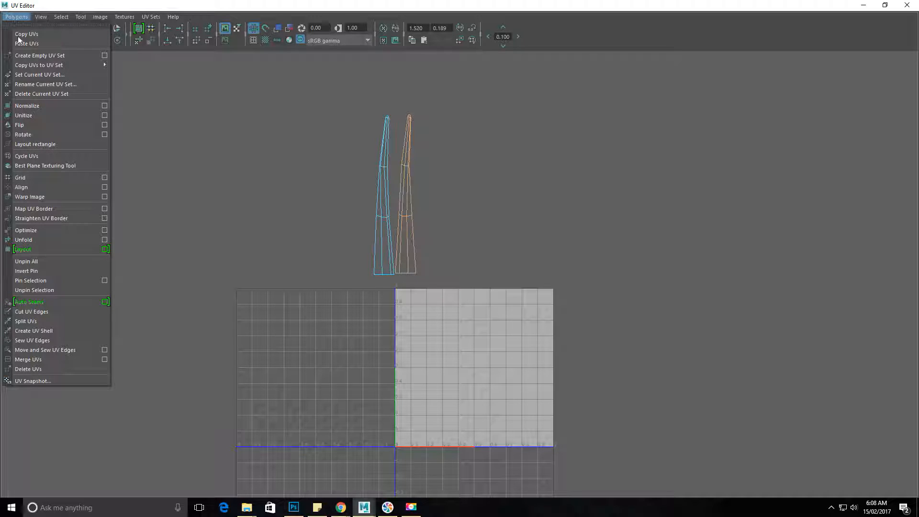
left_click(38, 127)
Select the facing border edges of the two trunk shells and join them with Move and Sew UV Edges
right_click_drag(430, 217, 423, 184)
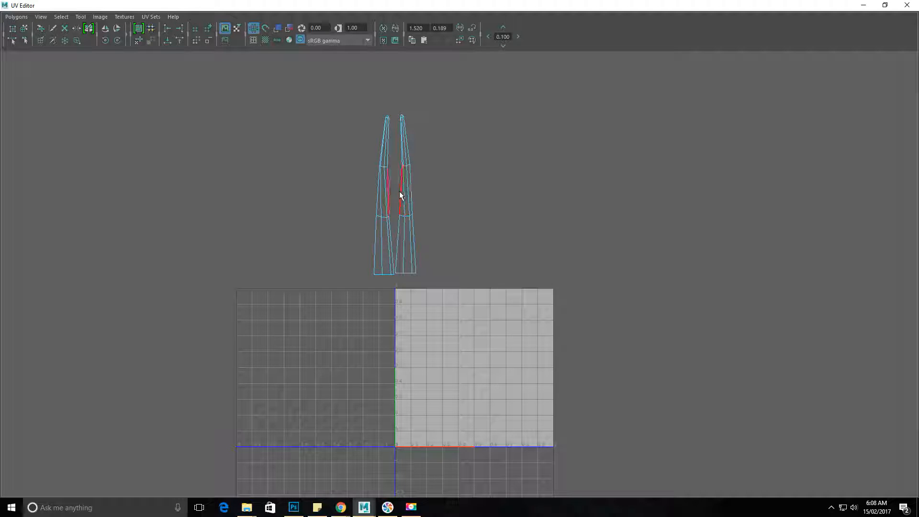
left_click(401, 163)
right_click_drag(358, 207, 453, 236, "alt")
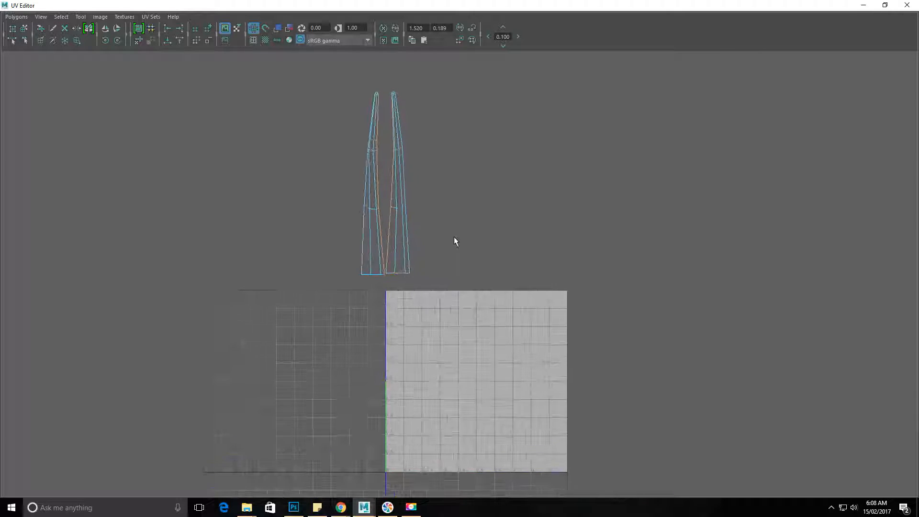
middle_click_drag(445, 233, 471, 282, "alt")
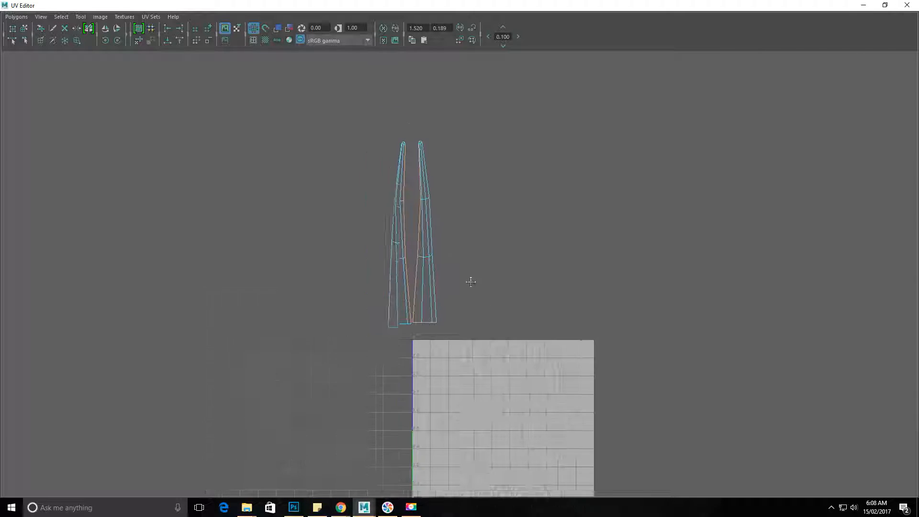
left_click(9, 18)
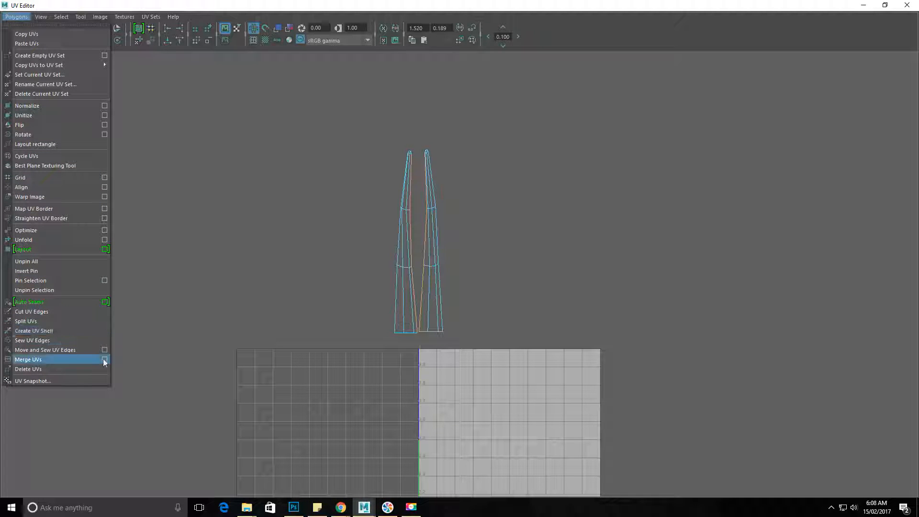
left_click(71, 351)
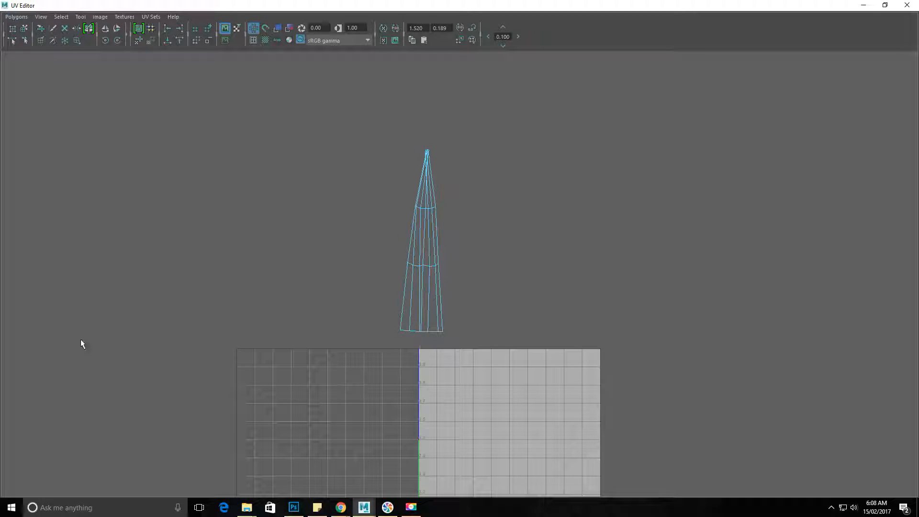
Examine the crowded tip of the sewn shell and select its UVs
right_click_drag(353, 322, 551, 396, "alt")
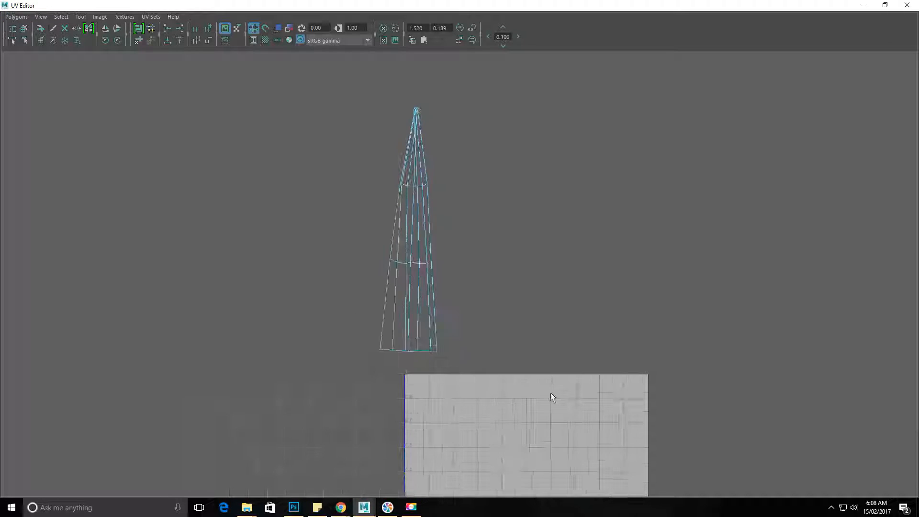
middle_click_drag(439, 302, 498, 448, "alt")
right_click_drag(497, 449, 797, 390, "alt")
middle_click_drag(699, 334, 621, 333, "alt")
scroll(510, 321, "up", 3)
right_click_drag(448, 226, 444, 195)
left_click_drag(378, 157, 619, 447)
right_click_drag(571, 348, 470, 417, "alt")
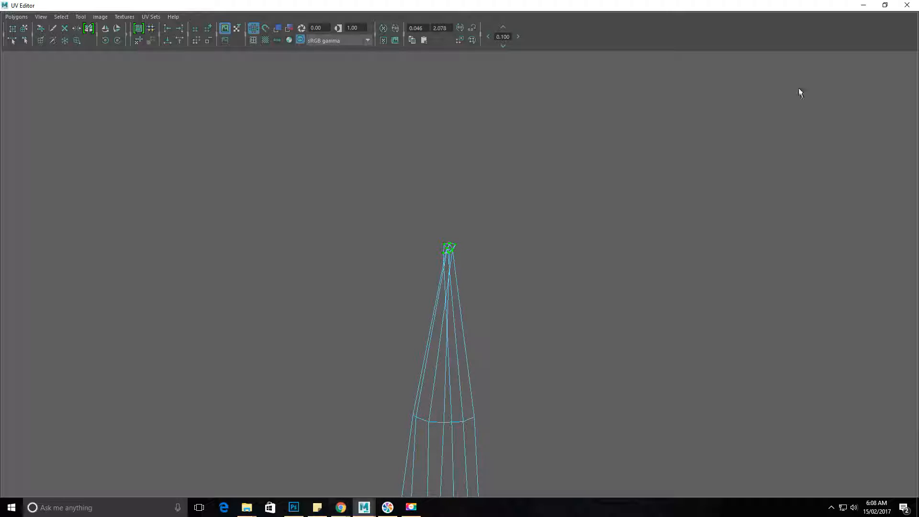
Restore the UV Editor to a smaller window beside the trunk and close the planar mapping options
left_click(885, 5)
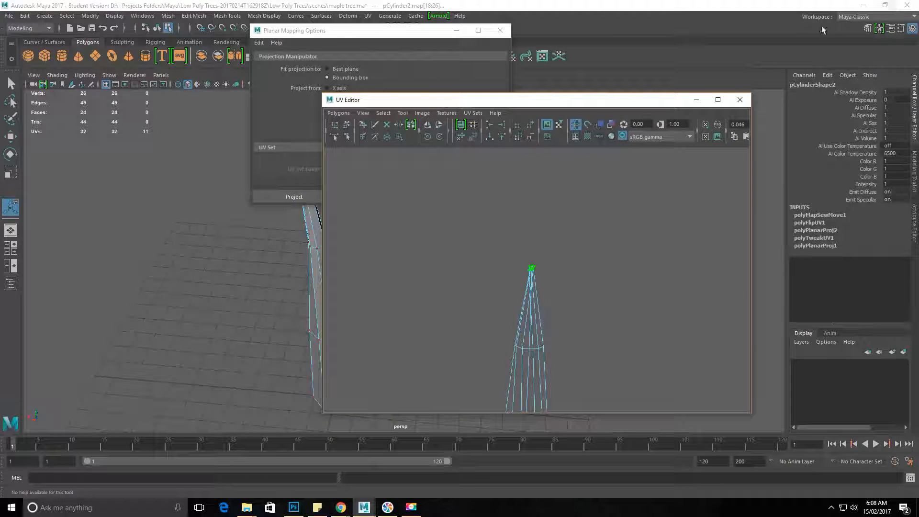
left_click_drag(586, 100, 712, 148)
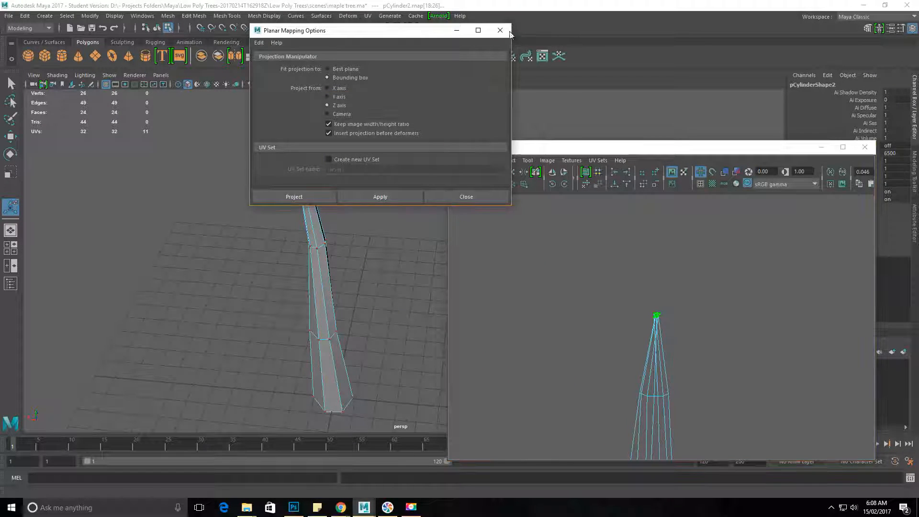
right_click_drag(356, 138, 359, 195, "alt")
Return the trunk to object mode and compare its capped tip with the tip of the sewn UV shell
middle_click_drag(359, 194, 379, 287, "alt")
right_click_drag(379, 287, 480, 323, "alt")
right_click_drag(299, 279, 335, 223)
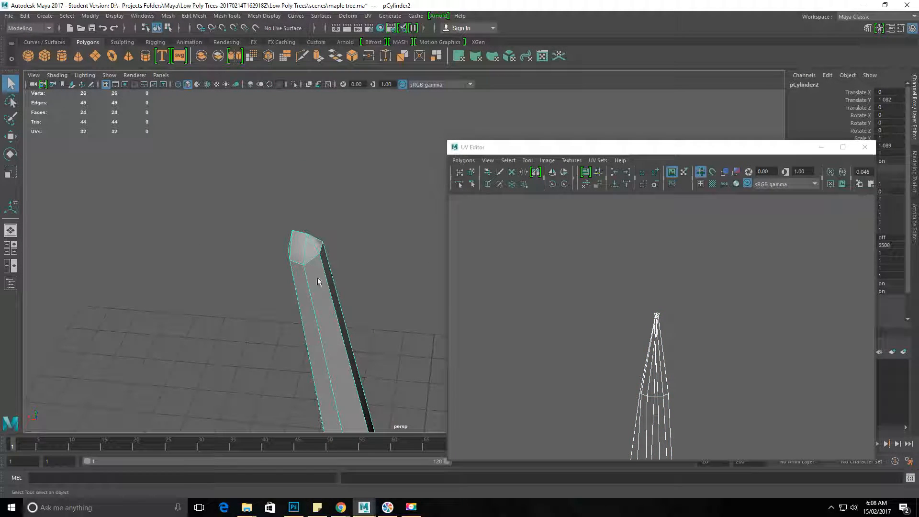
right_click_drag(586, 343, 817, 414, "alt")
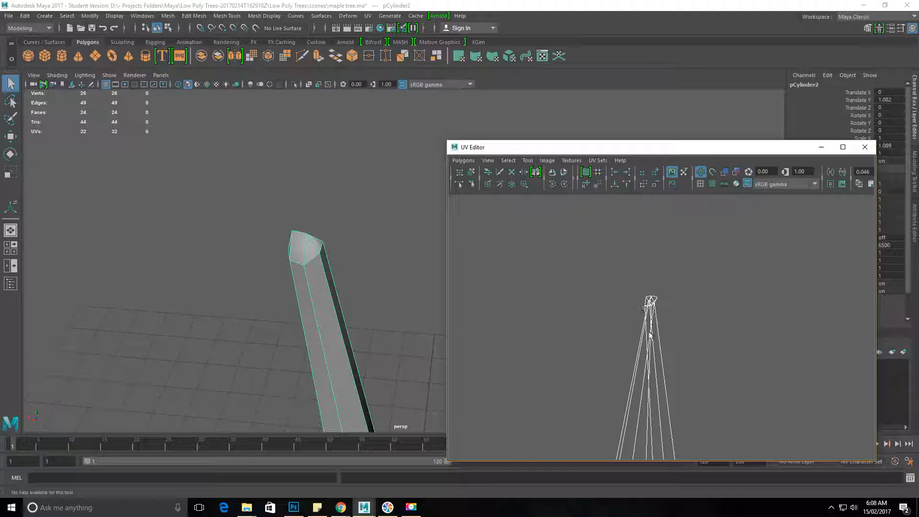
scroll(580, 345, "down", 5)
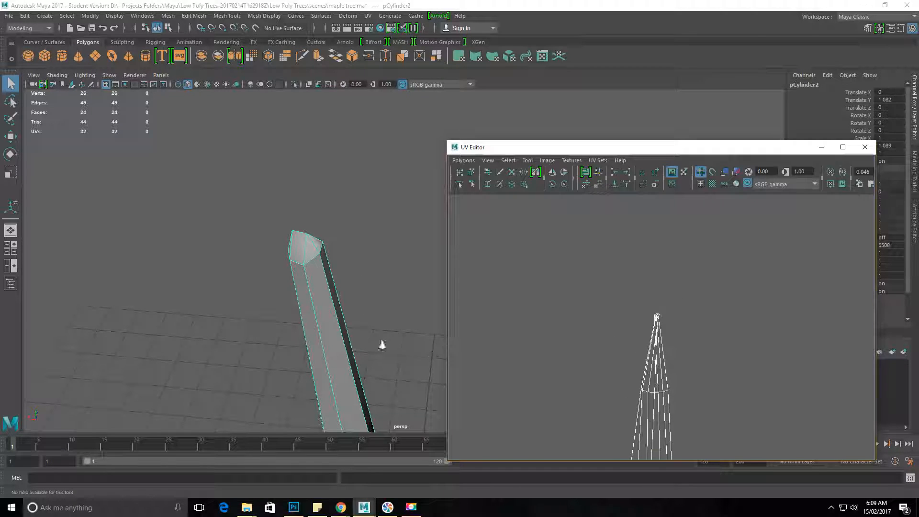
Select all UVs of the sewn trunk shell and unfold them using the Legacy method with reset options
middle_click_drag(629, 318, 614, 303, "alt")
right_click_drag(648, 325, 684, 322)
left_click_drag(561, 216, 723, 422)
right_click_drag(627, 303, 647, 292)
left_click_drag(581, 217, 723, 410)
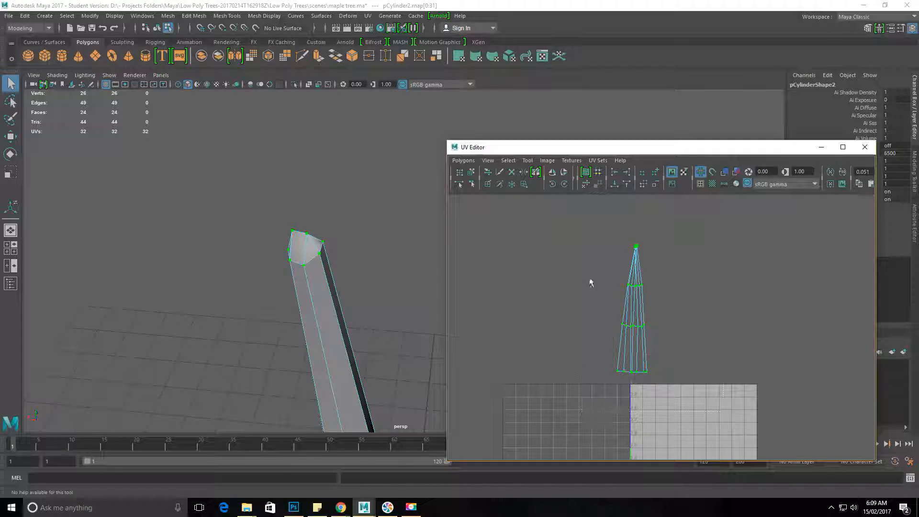
left_click(462, 160)
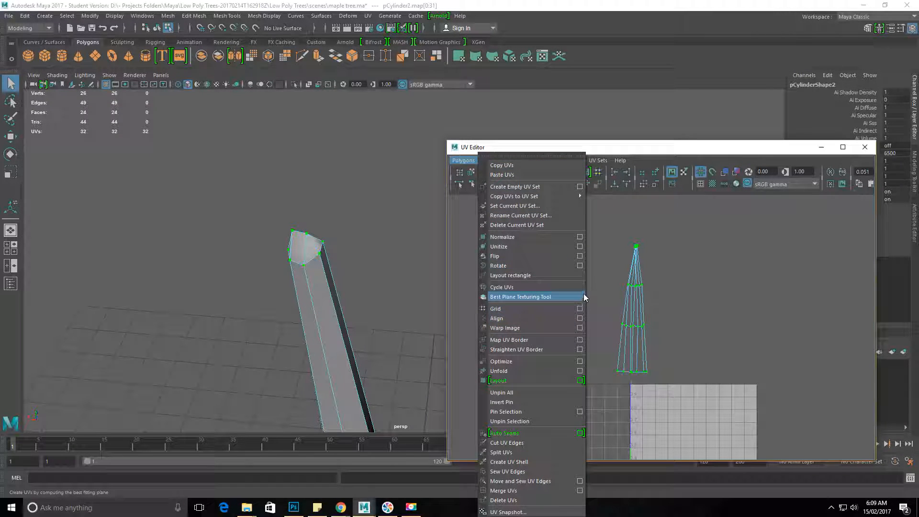
left_click(581, 371)
left_click(259, 43)
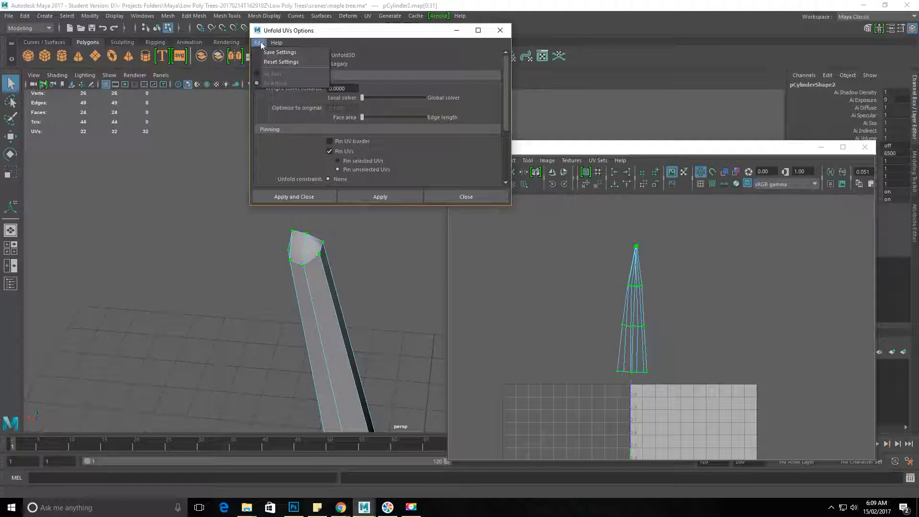
left_click(286, 62)
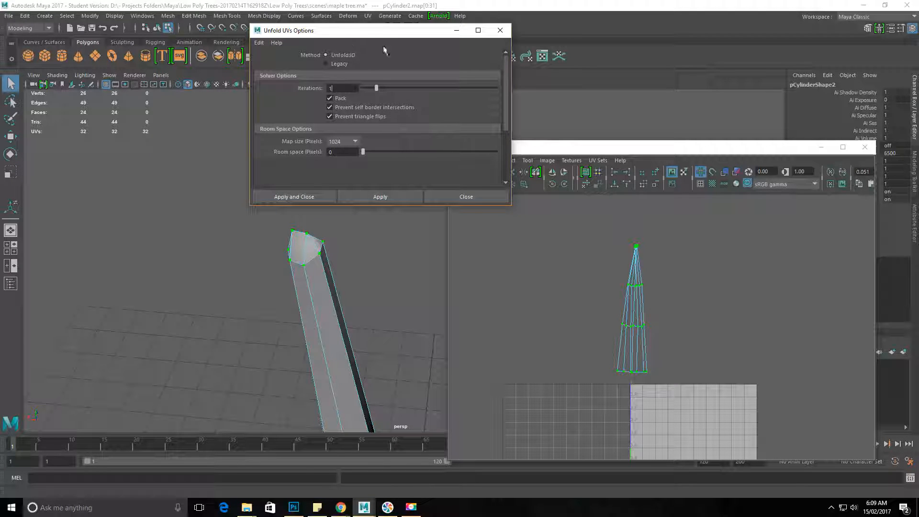
left_click(339, 64)
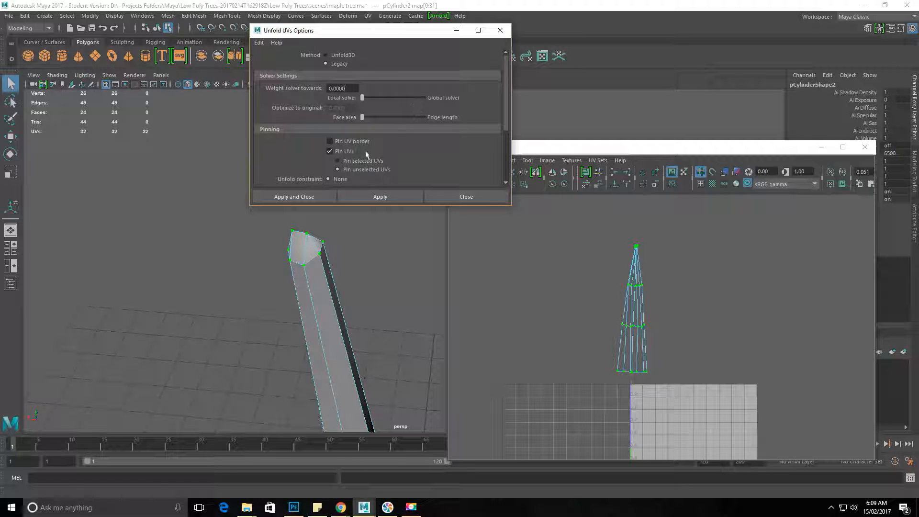
left_click(395, 196)
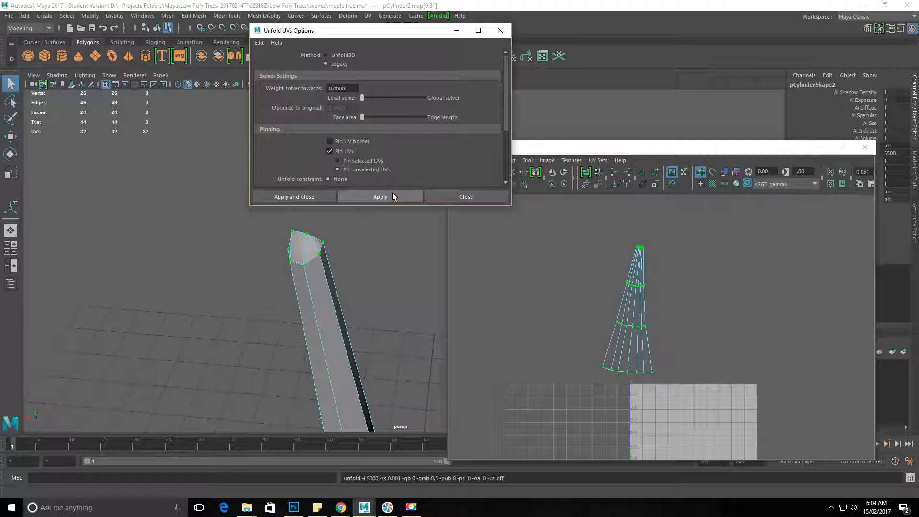
Inspect the unfolded shell from tip to base, selecting a cap face to match it with the trunk's tip
right_click_drag(593, 335, 699, 328, "alt")
middle_click_drag(640, 289, 699, 513, "alt")
right_click_drag(594, 353, 909, 441, "alt")
right_click_drag(695, 371, 842, 418, "alt")
left_click_drag(276, 251, 338, 256, "alt")
right_click_drag(640, 371, 640, 374)
left_click(644, 366)
left_click_drag(443, 262, 359, 308, "alt")
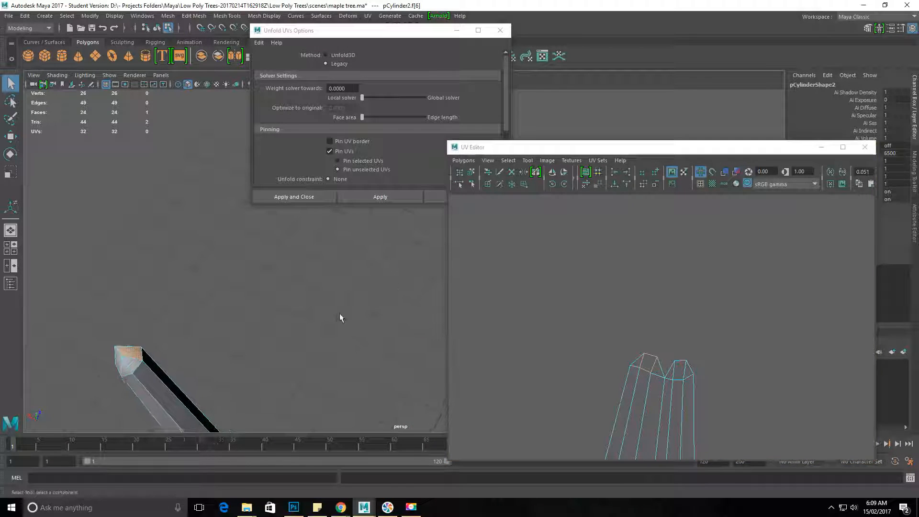
key("f")
left_click_drag(296, 273, 322, 234, "alt")
right_click_drag(322, 234, 115, 258, "alt")
left_click_drag(261, 265, 302, 271, "alt")
scroll(621, 402, "down", 7)
middle_click_drag(634, 394, 659, 233, "alt")
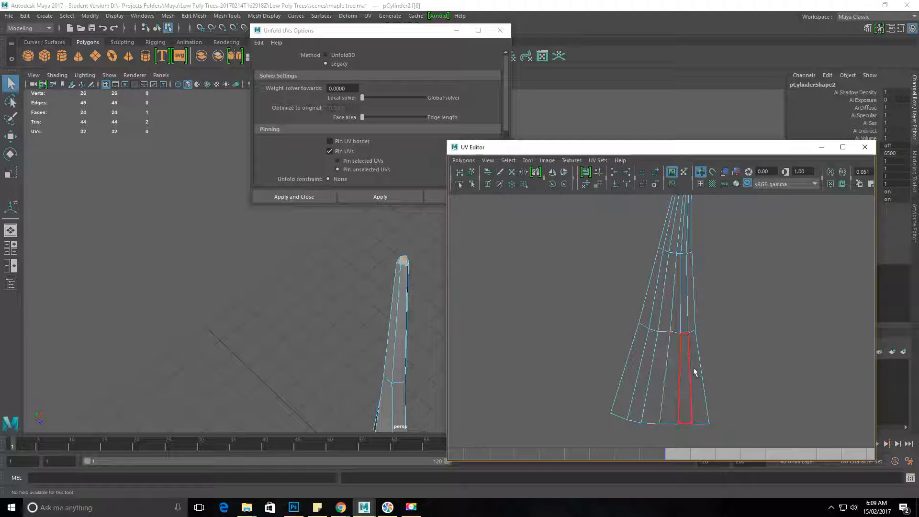
right_click_drag(691, 318, 591, 312, "alt")
middle_click_drag(707, 318, 693, 290, "alt")
Select all UVs of the unfolded trunk shell and move them into the right-hand side of the 0–1 UV tile
right_click_drag(656, 290, 708, 280)
left_click_drag(599, 302, 549, 184)
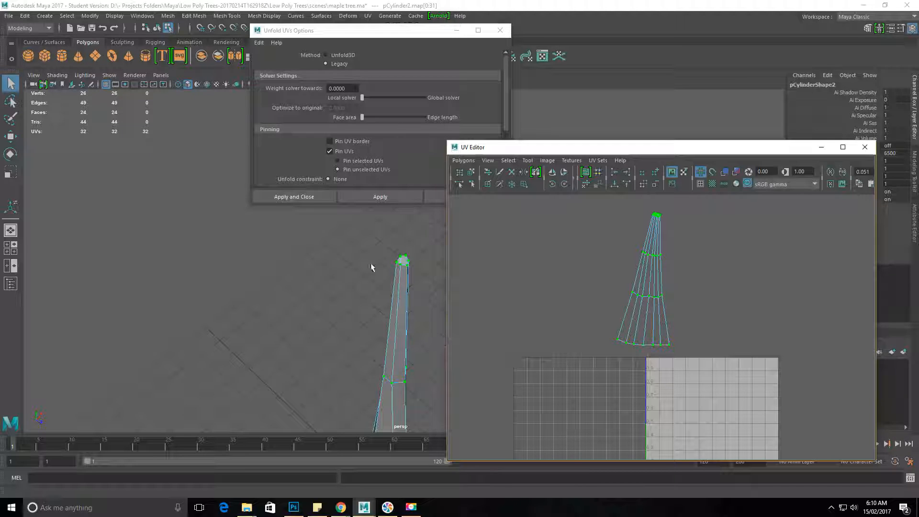
scroll(696, 312, "down", 1)
middle_click_drag(696, 312, 645, 291, "alt")
scroll(627, 306, "down", 1)
key("w")
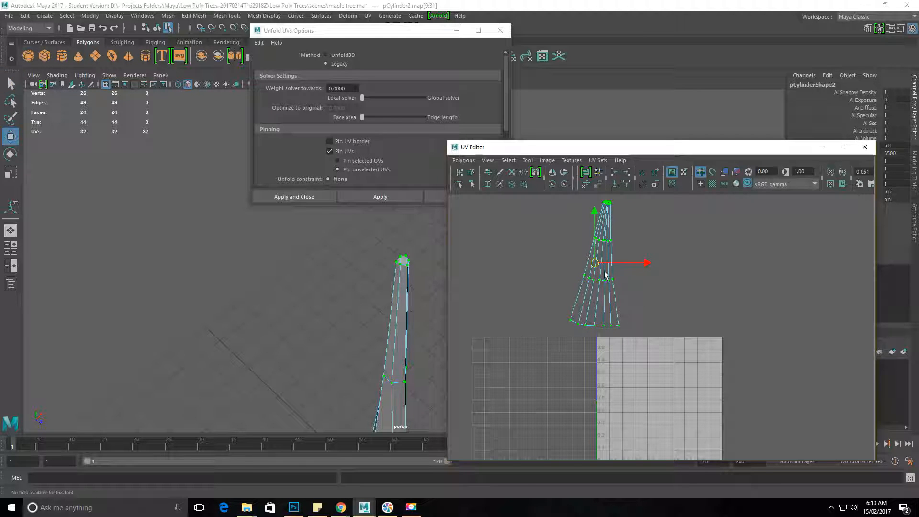
left_click_drag(600, 264, 687, 411)
right_click_drag(713, 418, 861, 437, "alt")
middle_click_drag(764, 408, 734, 255, "alt")
right_click_drag(722, 268, 701, 276, "alt")
middle_click_drag(702, 282, 670, 329, "alt")
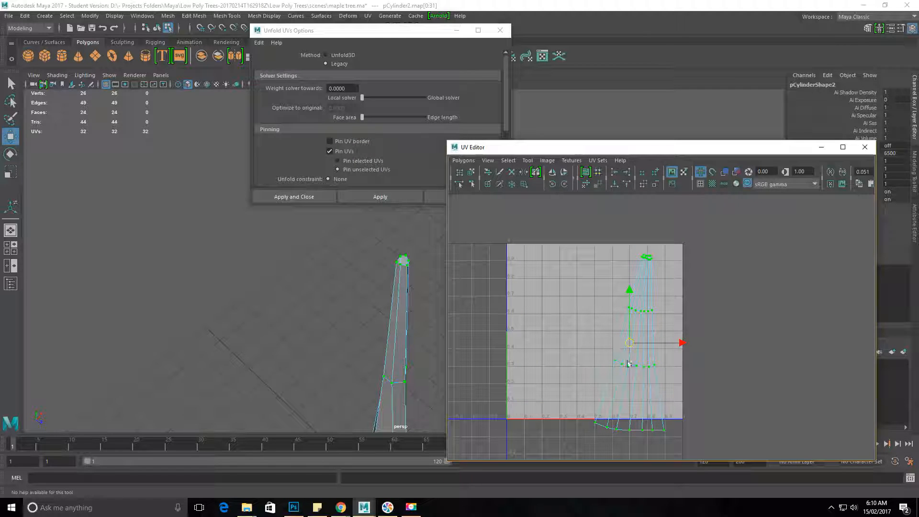
left_click_drag(632, 345, 649, 330)
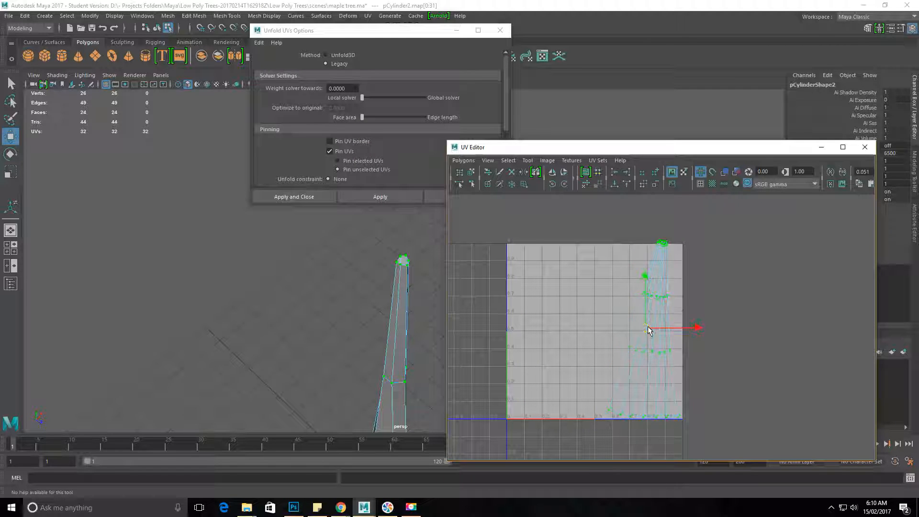
Scale the trunk shell down slightly and nudge it to fit within the borders of the 0–1 UV tile
key("r")
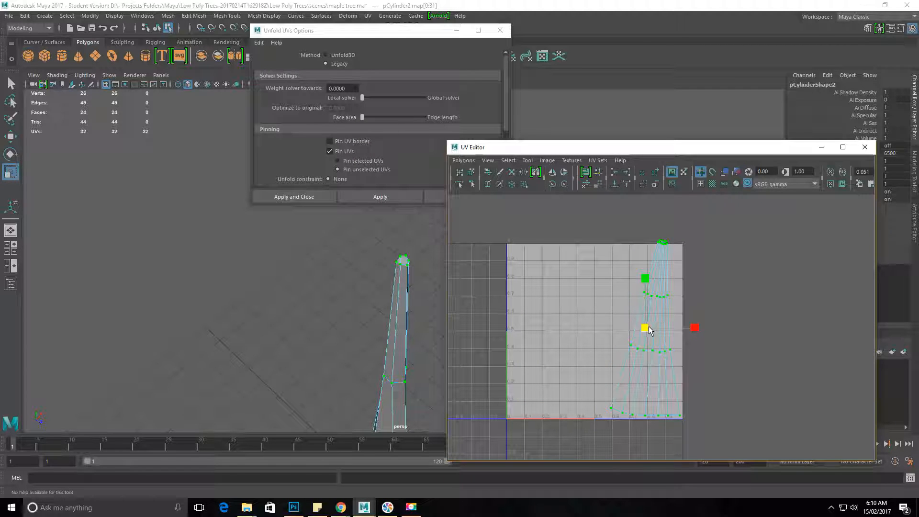
key("w")
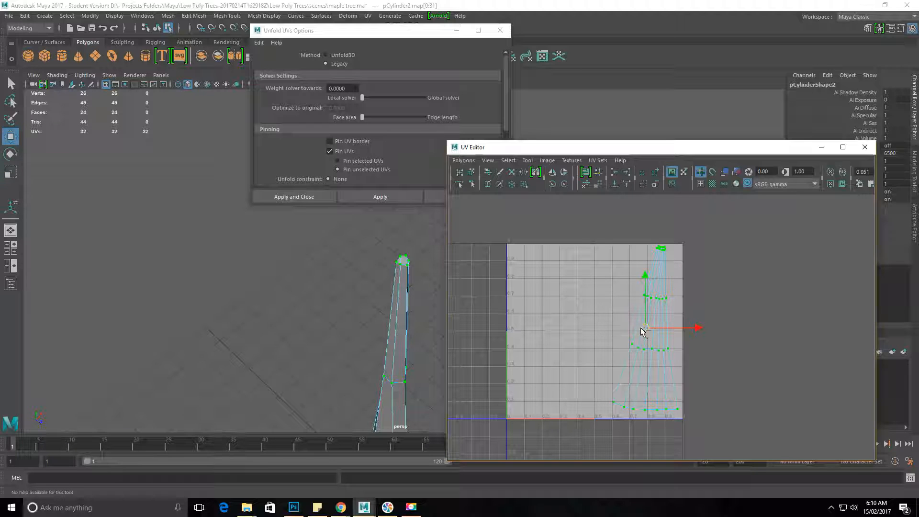
left_click_drag(646, 332, 647, 334)
right_click_drag(660, 383, 751, 366, "alt")
middle_click_drag(744, 367, 740, 348, "alt")
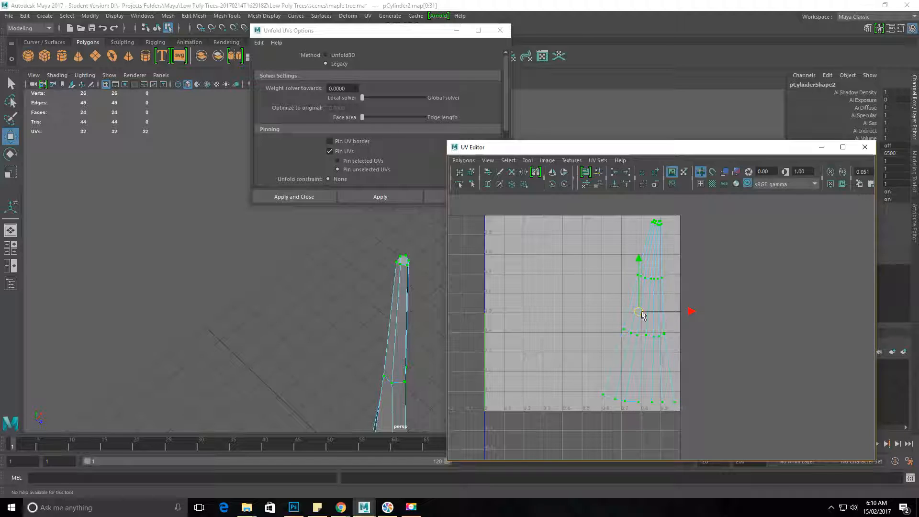
Rescale the trunk shell and reposition it so it spans nearly the full height of the 0–1 UV tile
key("r")
left_click_drag(631, 314, 623, 345)
key("w")
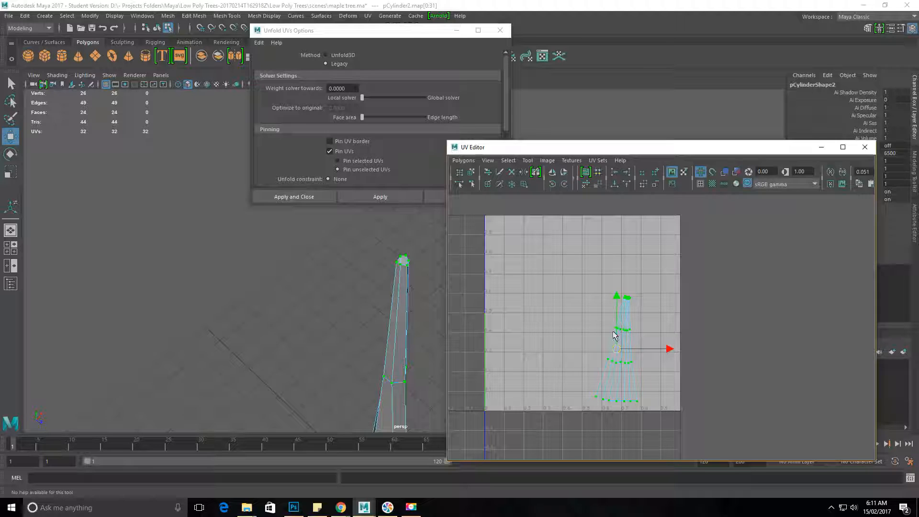
left_click_drag(616, 351, 638, 320)
key("r")
key("q")
key("w")
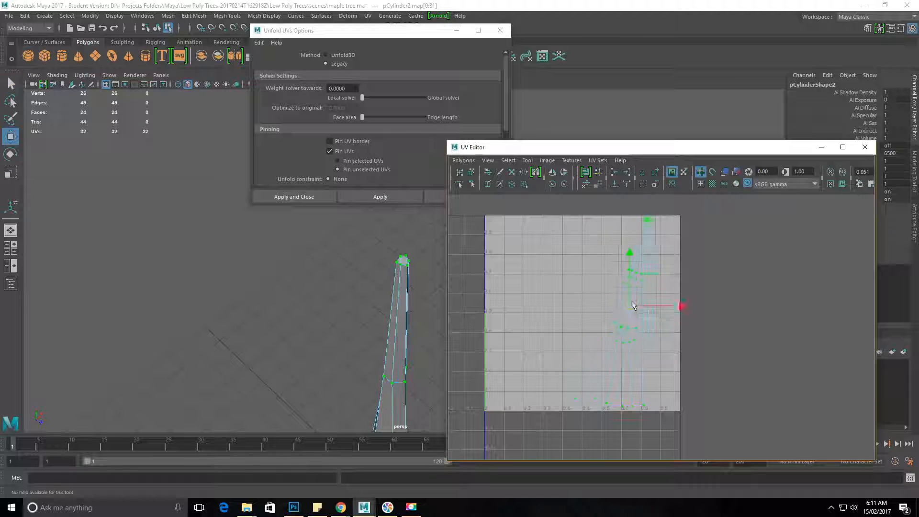
Close the UV Editor and the unfold options, and return the trunk to object mode
left_click(864, 147)
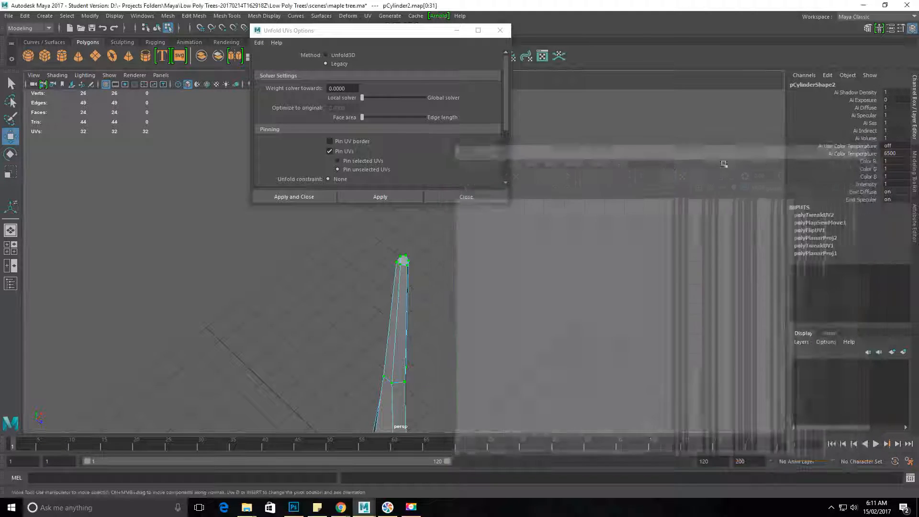
left_click(500, 198)
left_click_drag(506, 302, 412, 213, "alt")
right_click_drag(409, 213, 439, 200)
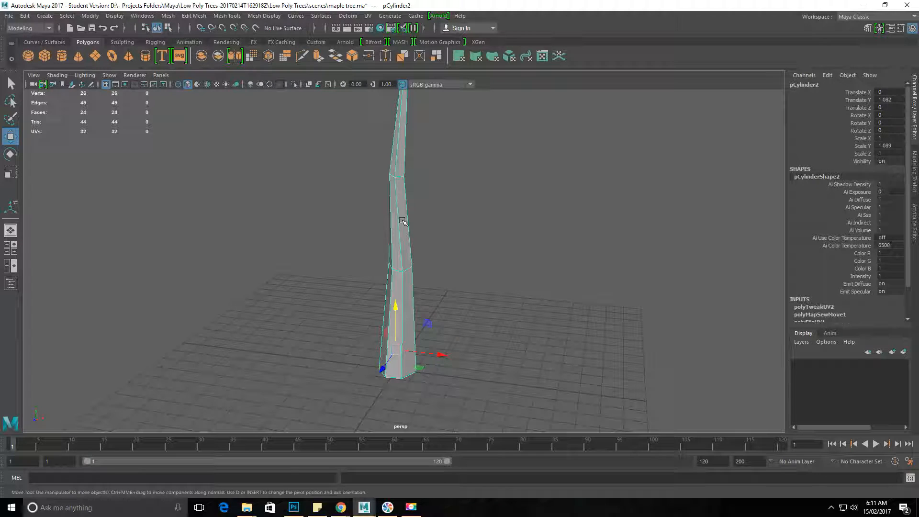
Check the trunk's list of input nodes and delete its construction history
left_click(25, 15)
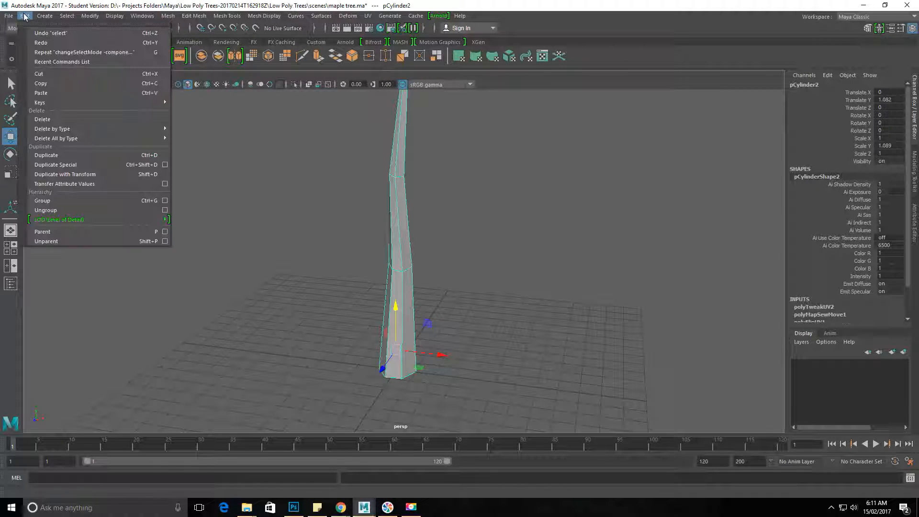
left_click(79, 3)
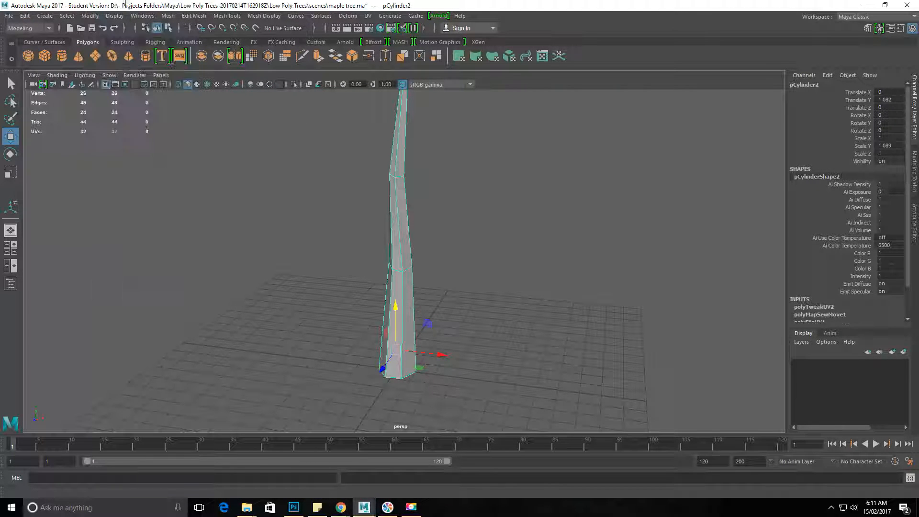
left_click(24, 16)
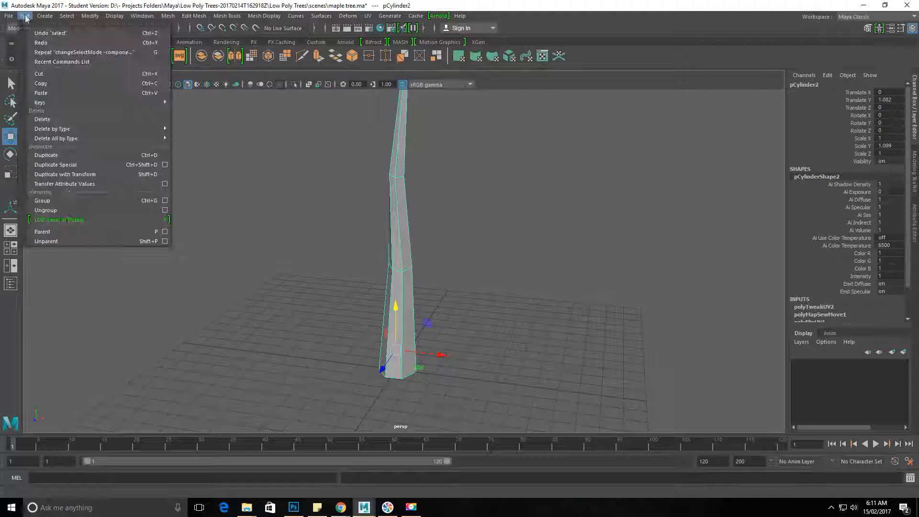
left_click(904, 279)
left_click_drag(905, 280, 906, 317)
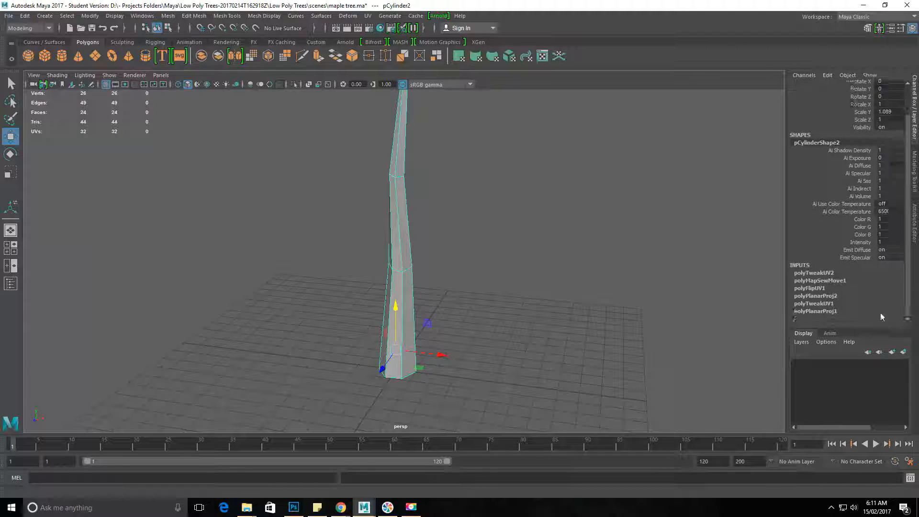
left_click(25, 16)
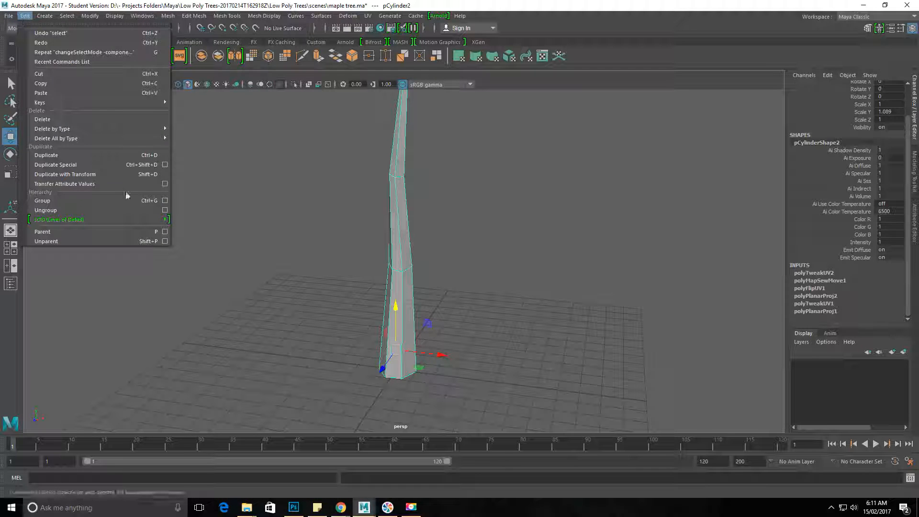
mouse_move(101, 133)
left_click(194, 137)
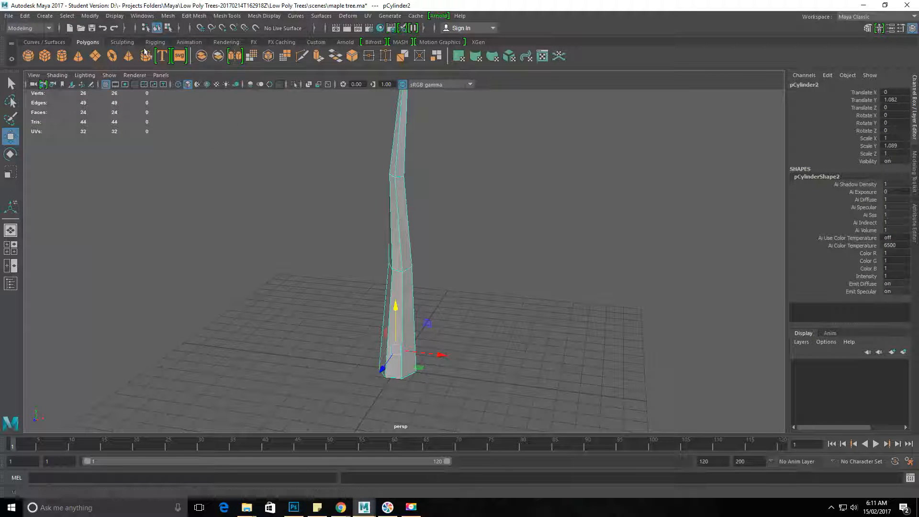
Save the maple tree scene, accepting the student version notice
left_click(8, 16)
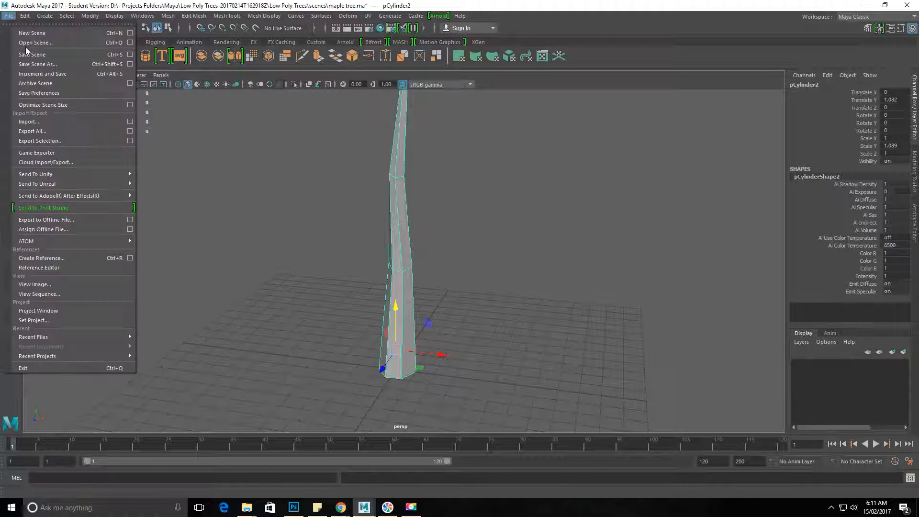
left_click(56, 55)
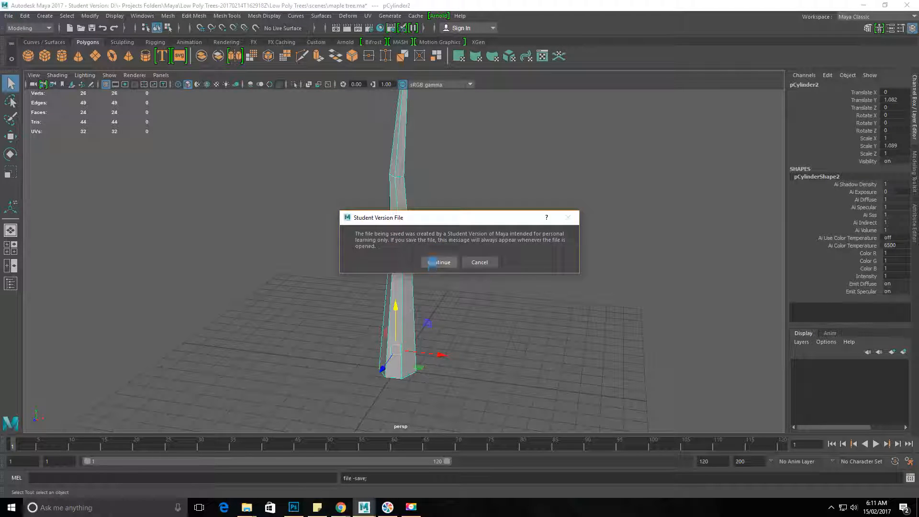
left_click(432, 262)
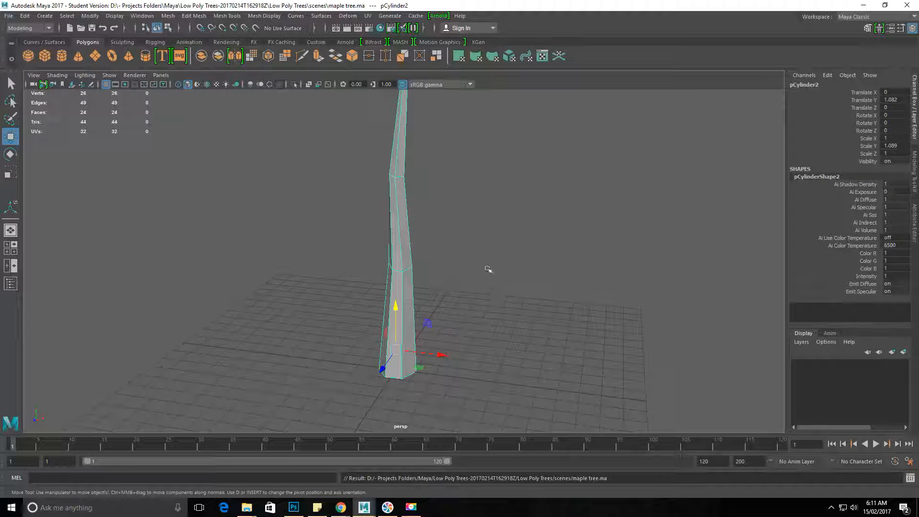